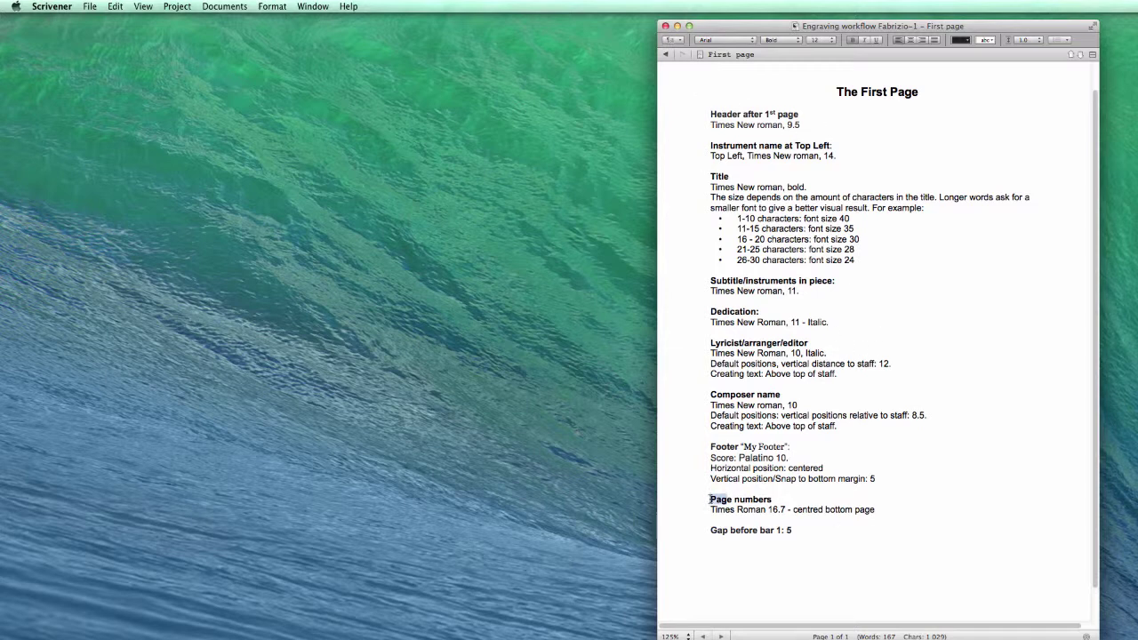
Examine the page number and instrument name specifications in the First page notes, shifting the notes window slightly aside.
left_click_drag(711, 500, 878, 509)
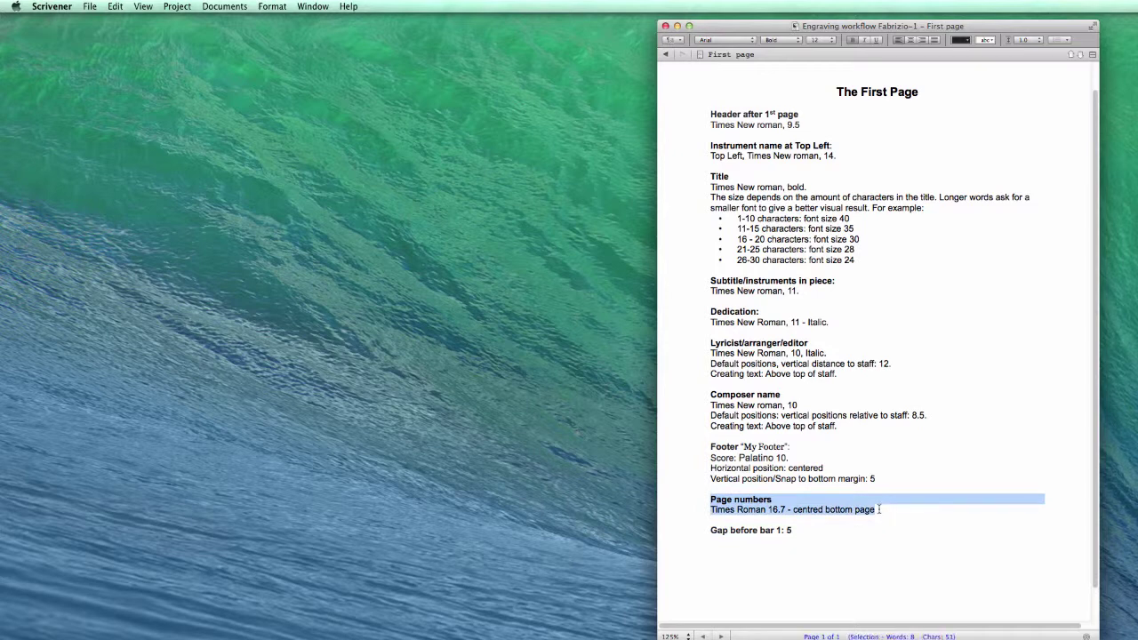
left_click(878, 511)
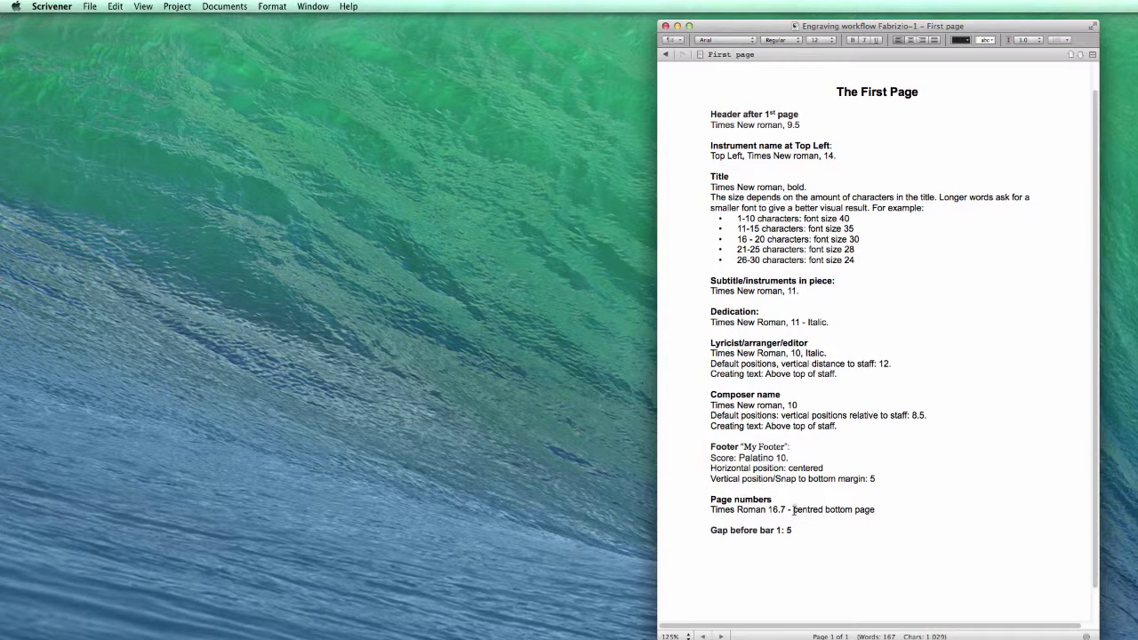
left_click_drag(793, 509, 876, 510)
left_click(858, 548)
left_click_drag(786, 26, 807, 20)
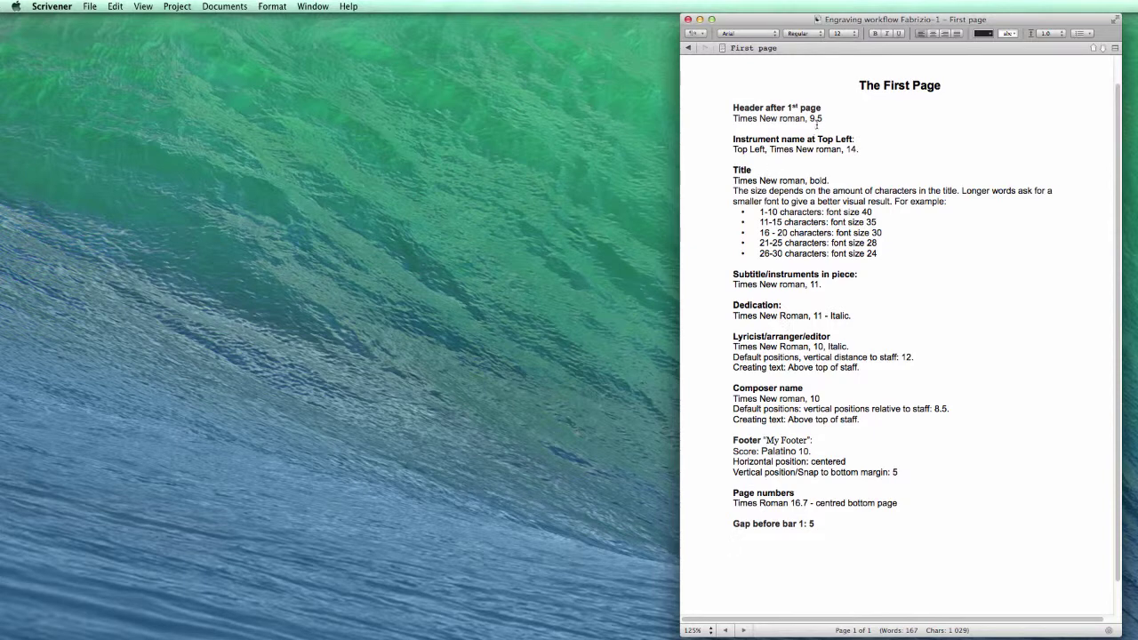
left_click_drag(856, 148, 750, 149)
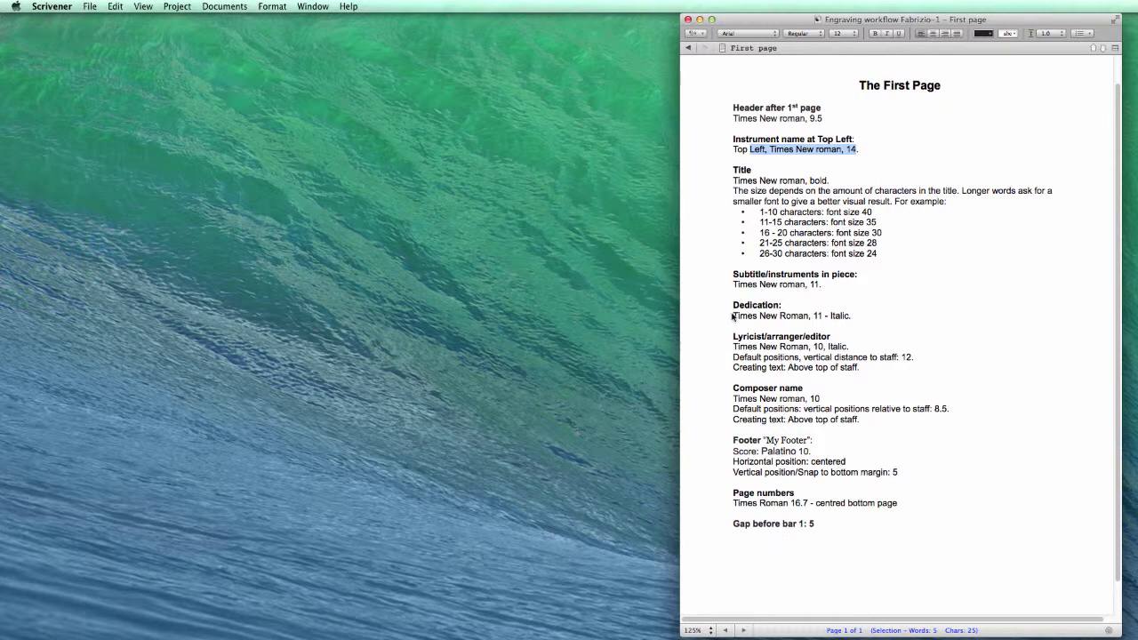
Switch from the notes to Sibelius 6.
left_click(493, 326)
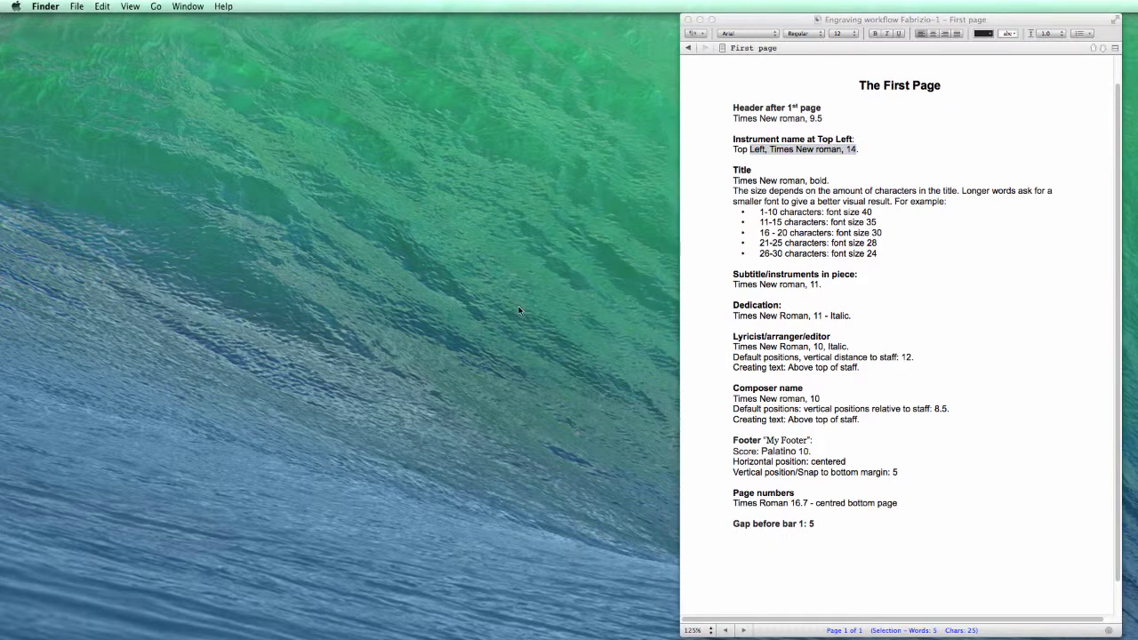
key("super+Tab")
key("super+Tab")
key("super+Tab")
key("super+Tab")
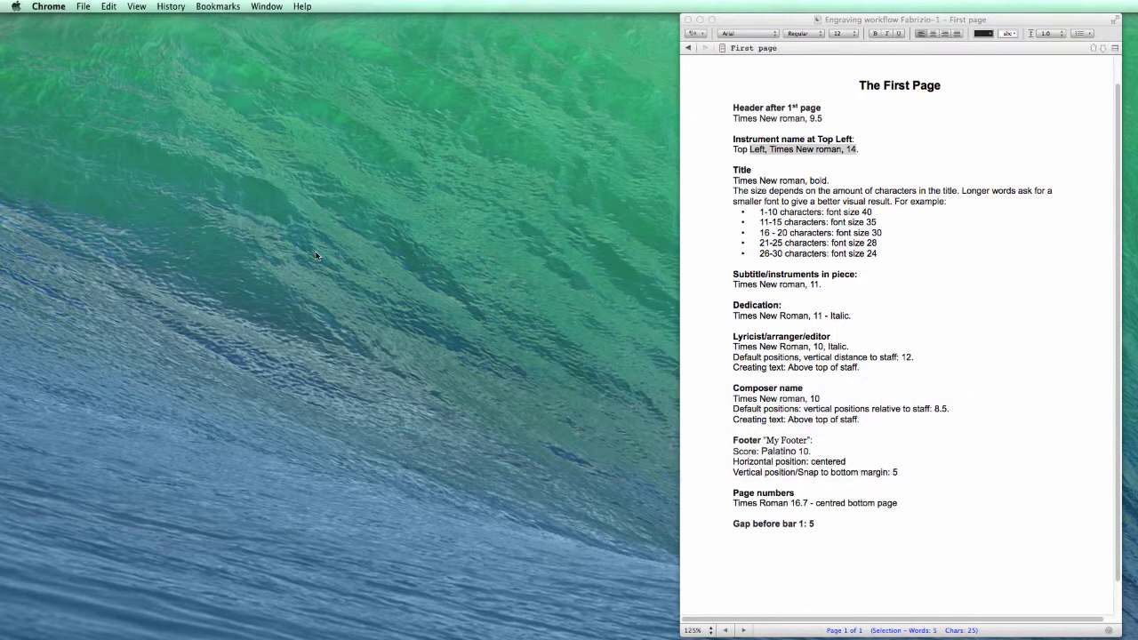
key("super+Tab")
key("super+Tab")
key("super+Tab")
key("super+Tab")
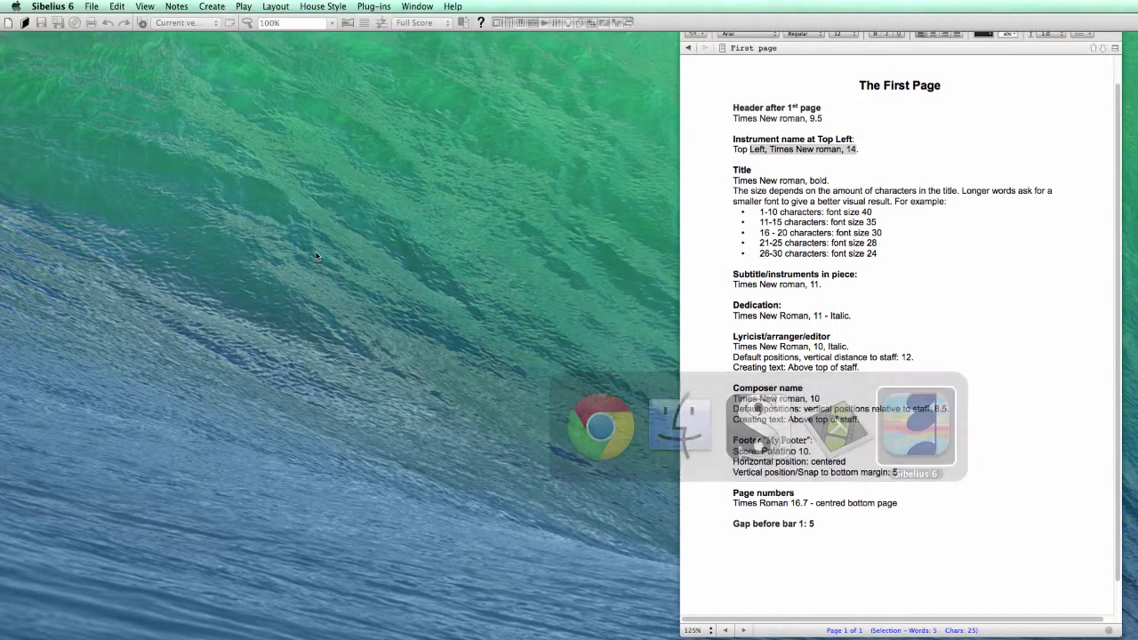
Create a new score on Blank manuscript paper without instruments, and narrow its window to fit beside the notes.
left_click(92, 6)
left_click(91, 22)
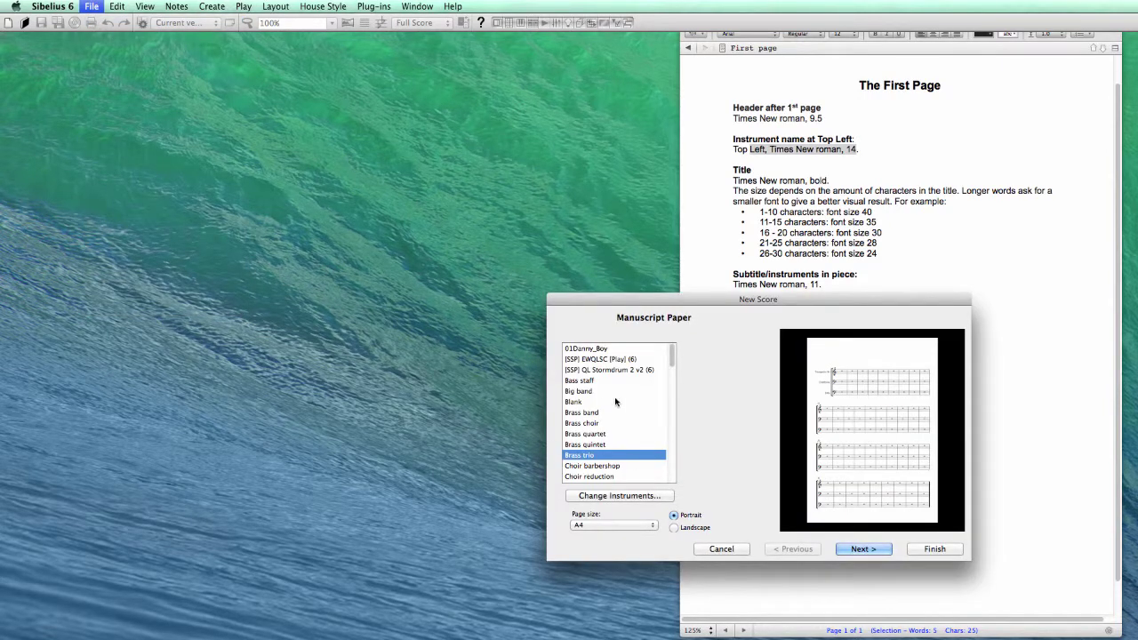
left_click(591, 402)
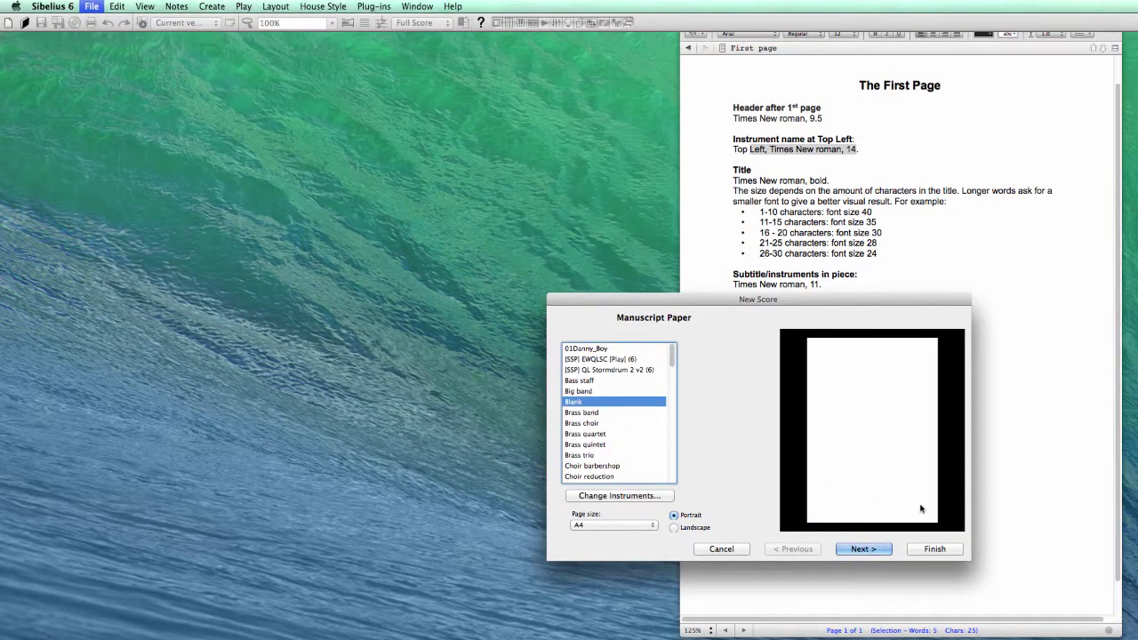
left_click(933, 547)
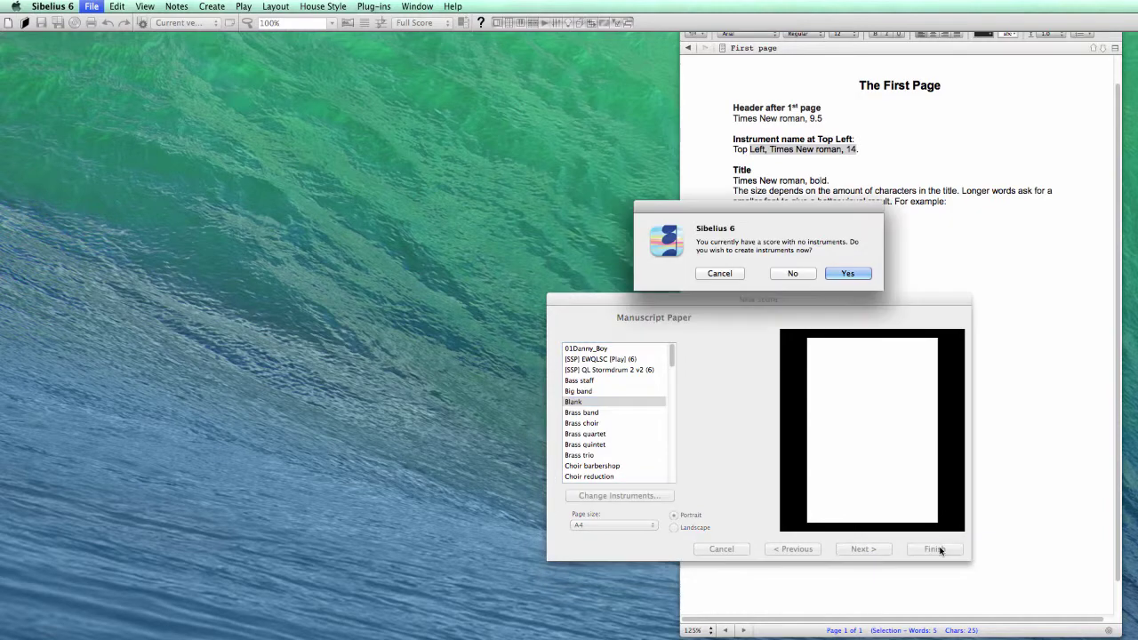
left_click(792, 274)
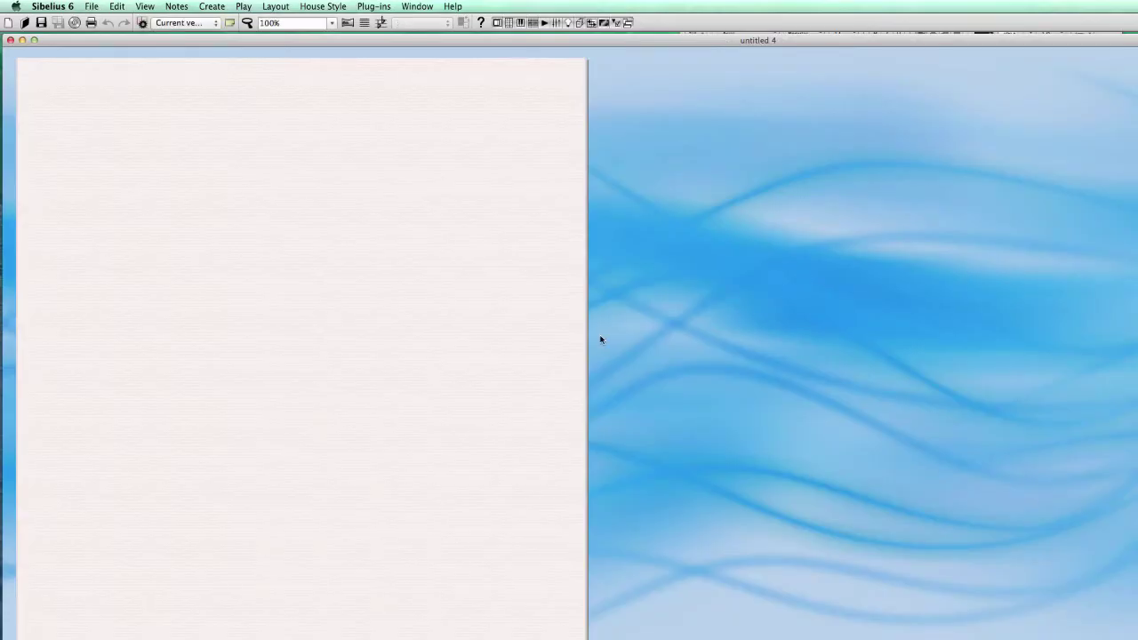
left_click_drag(1135, 287, 607, 289)
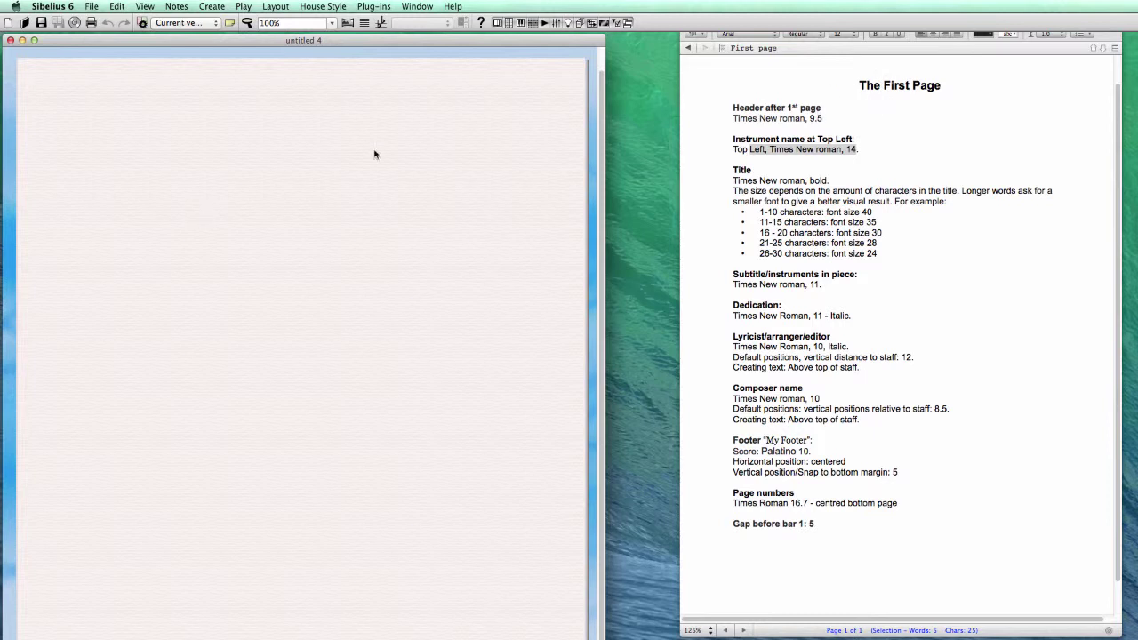
Examine the First Page heading and the header after 1st page entry in the notes, returning to the blank score.
left_click(769, 125)
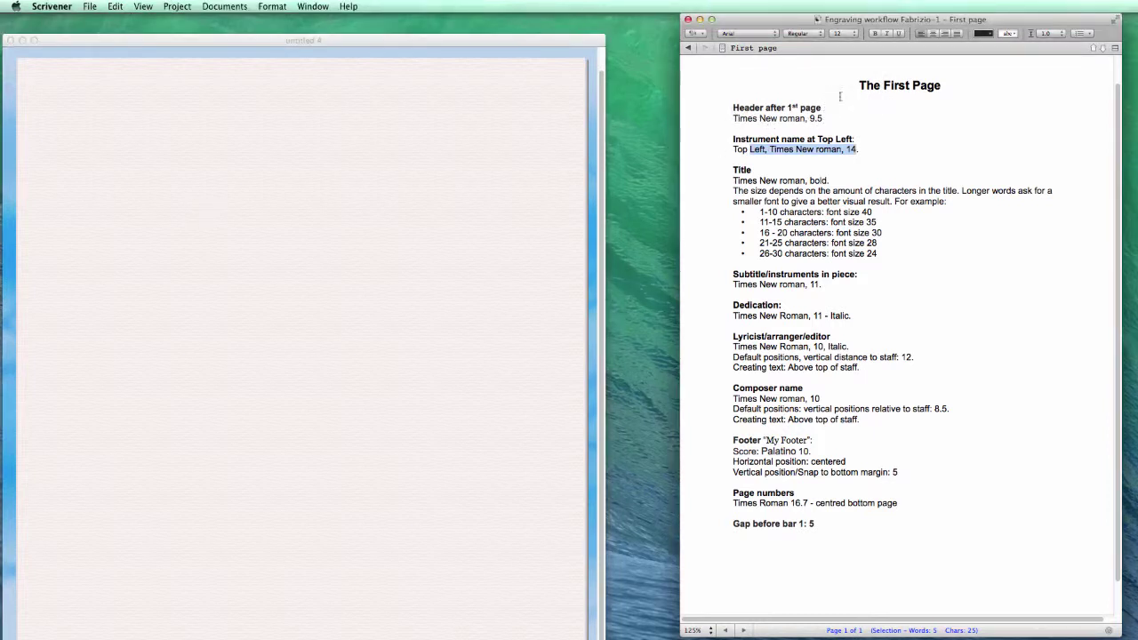
left_click_drag(859, 85, 969, 85)
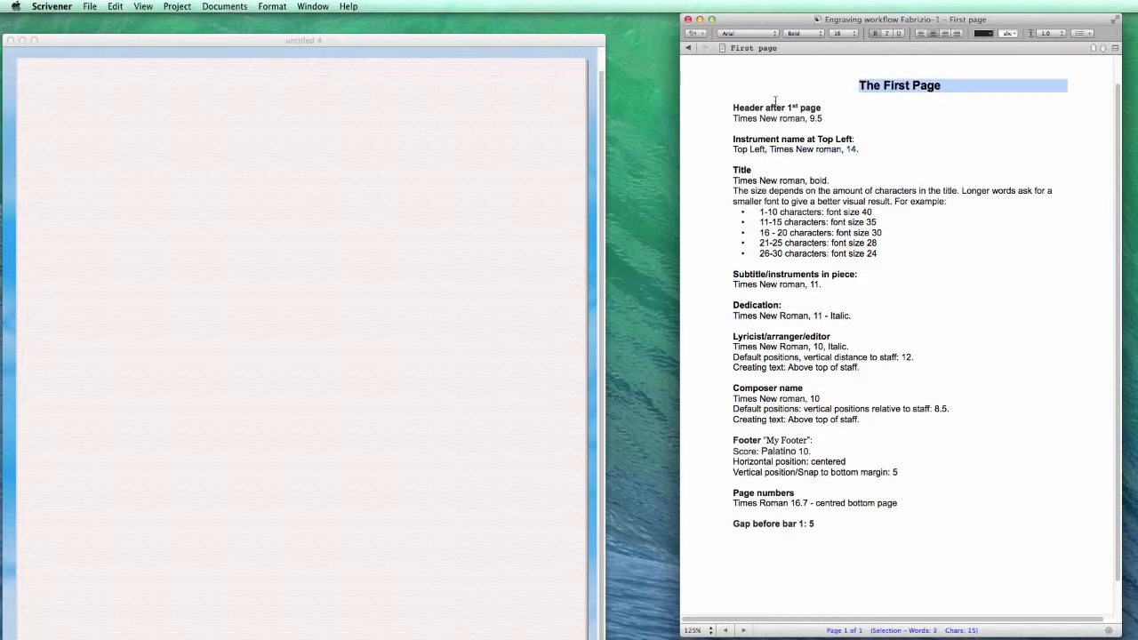
left_click(821, 107)
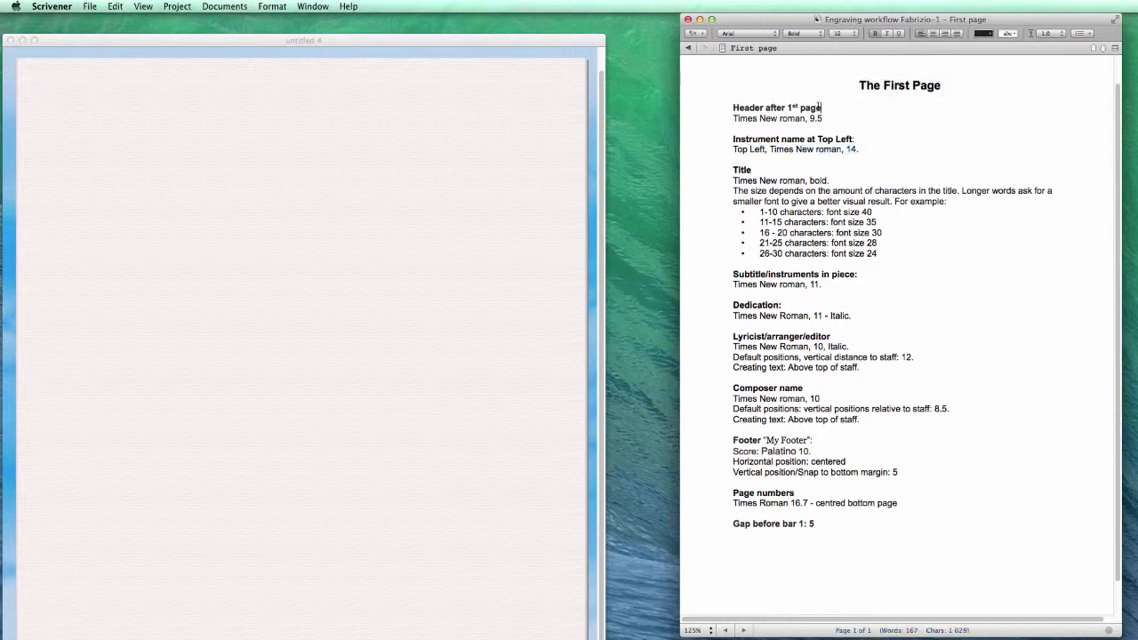
left_click(398, 133)
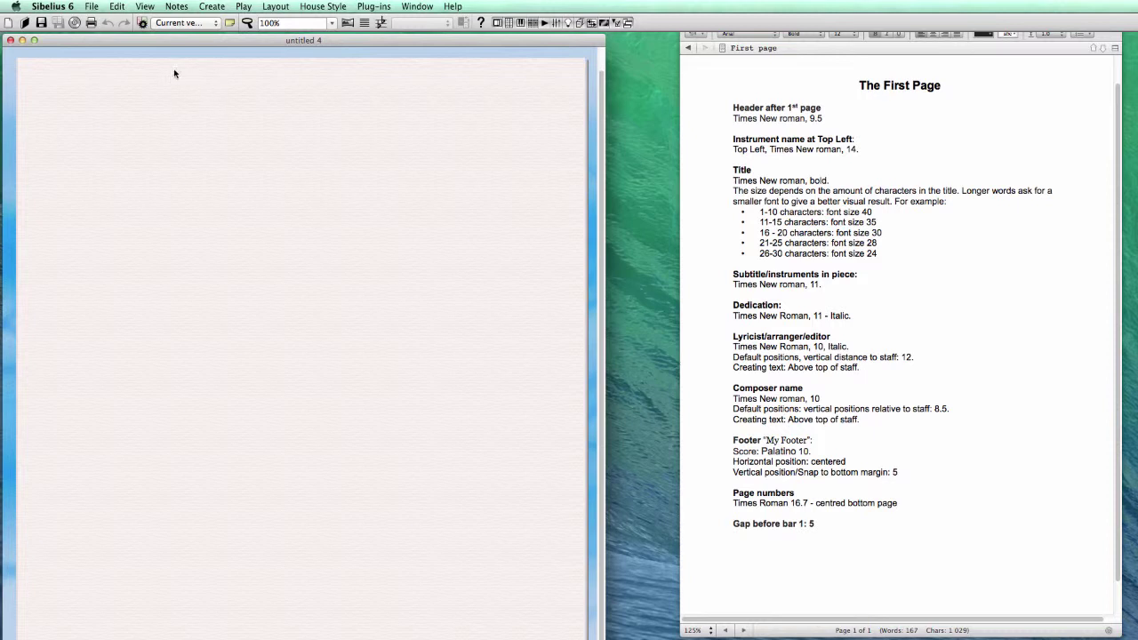
left_click(841, 132)
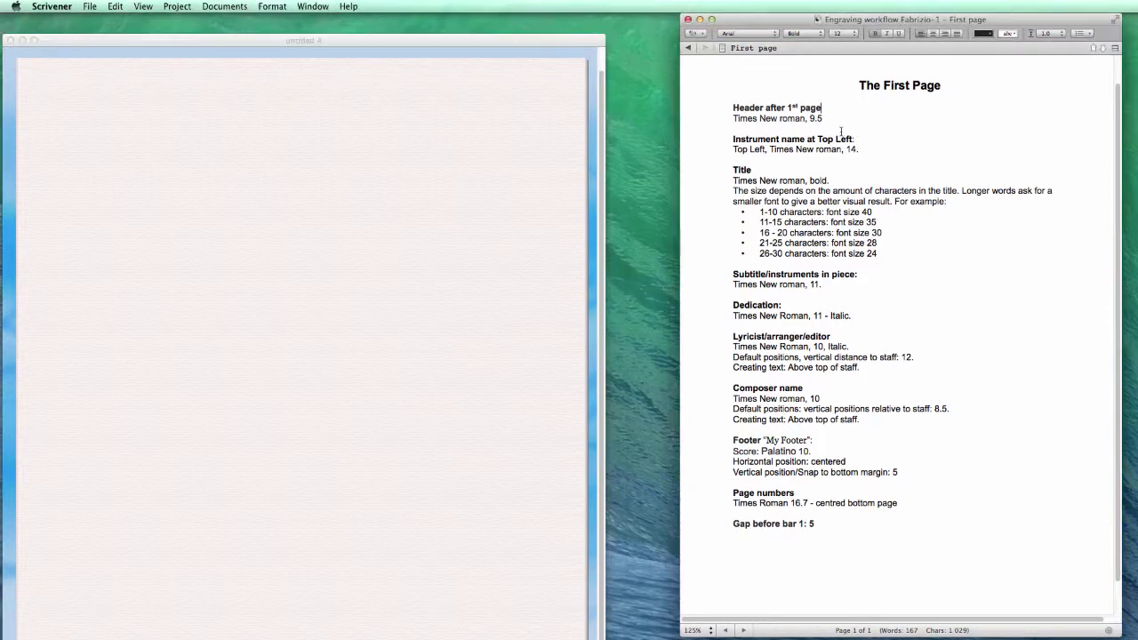
left_click(203, 143)
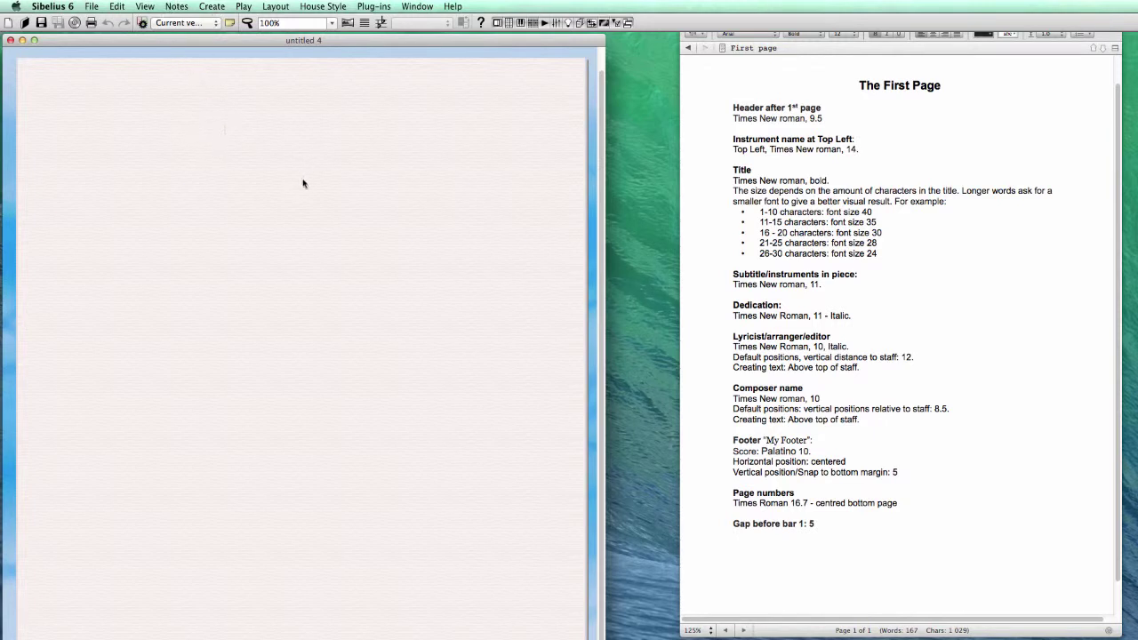
Try to add Header (after first page) system text to the blank score.
left_click(213, 7)
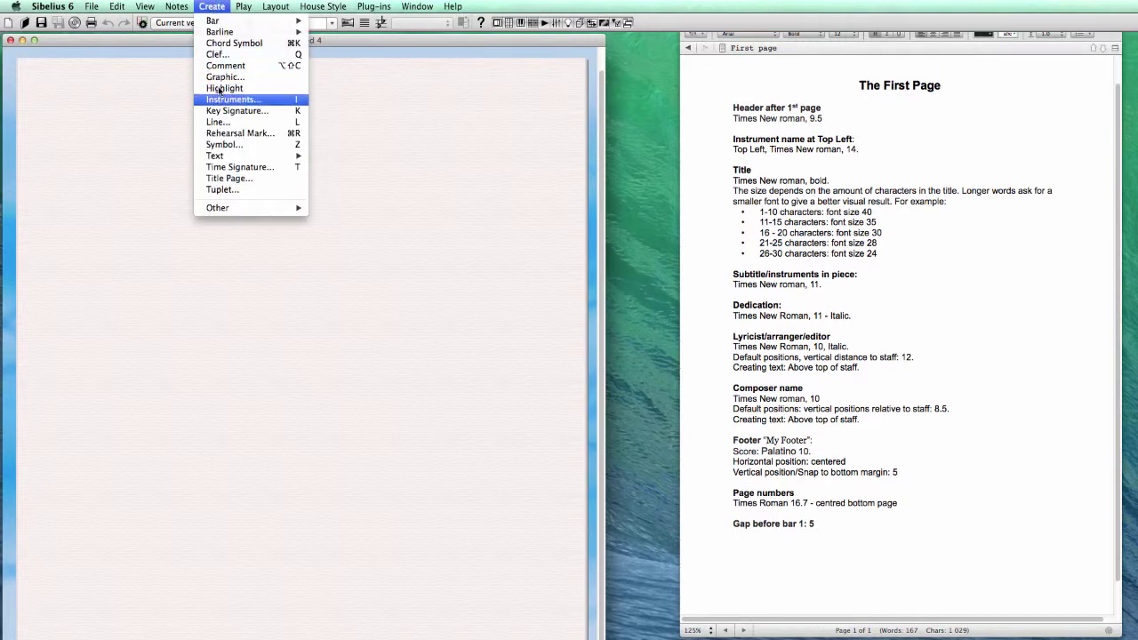
mouse_move(226, 157)
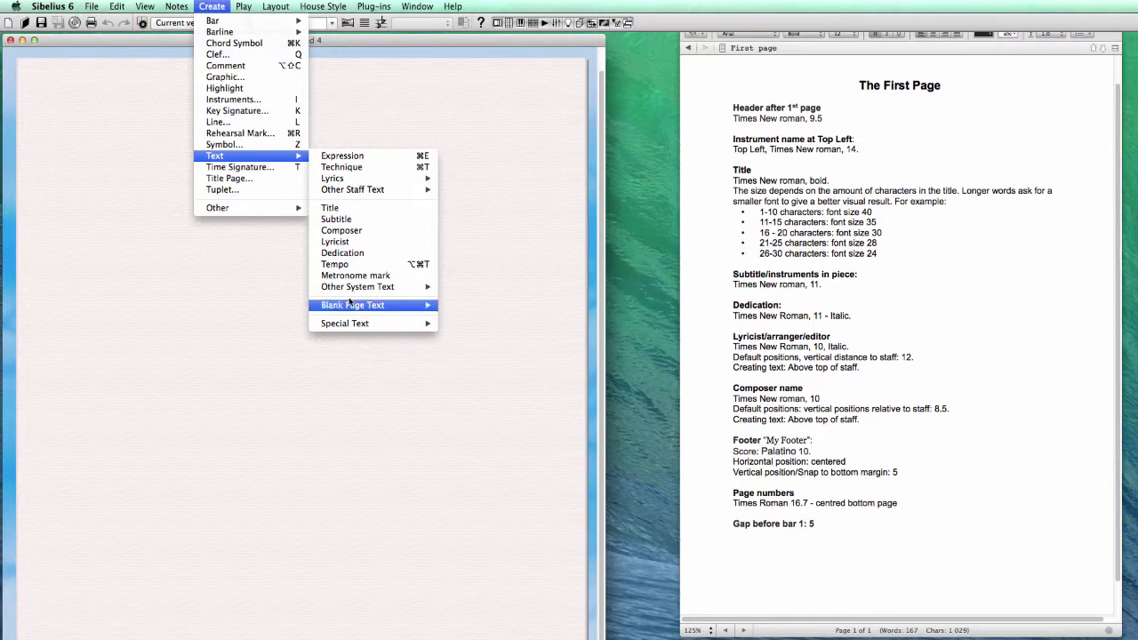
left_click(150, 194)
right_click(186, 103)
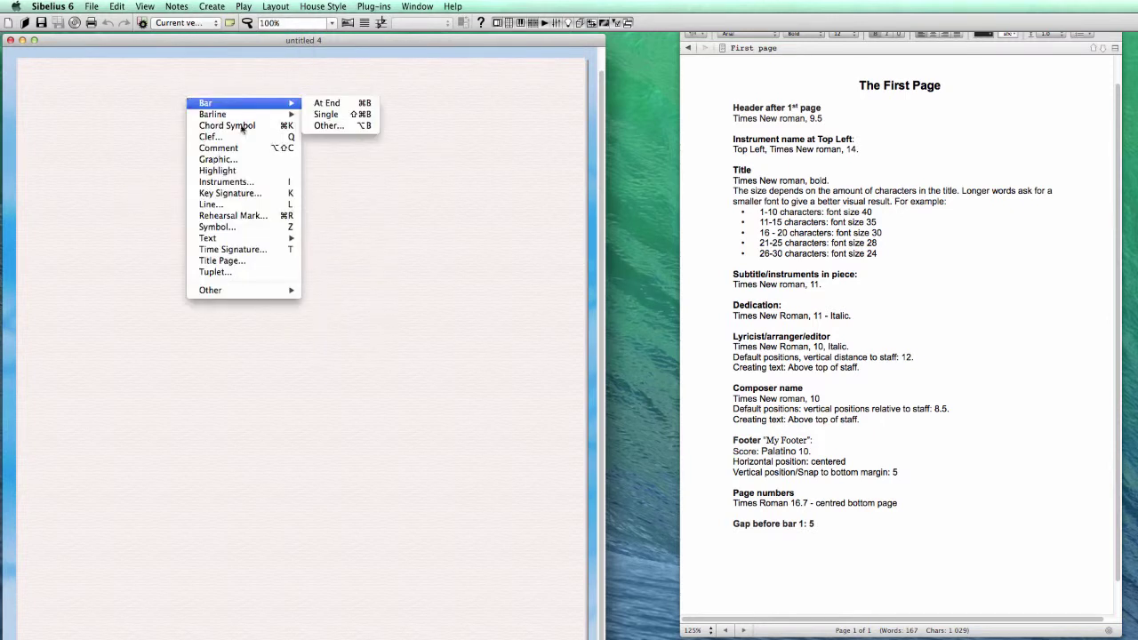
mouse_move(205, 240)
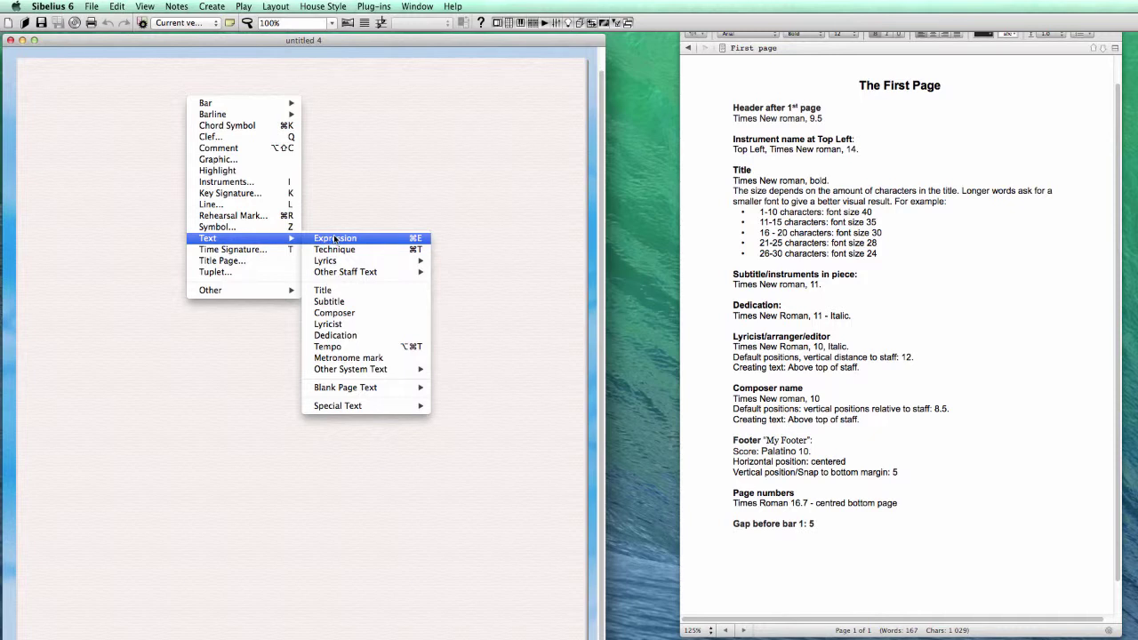
mouse_move(318, 371)
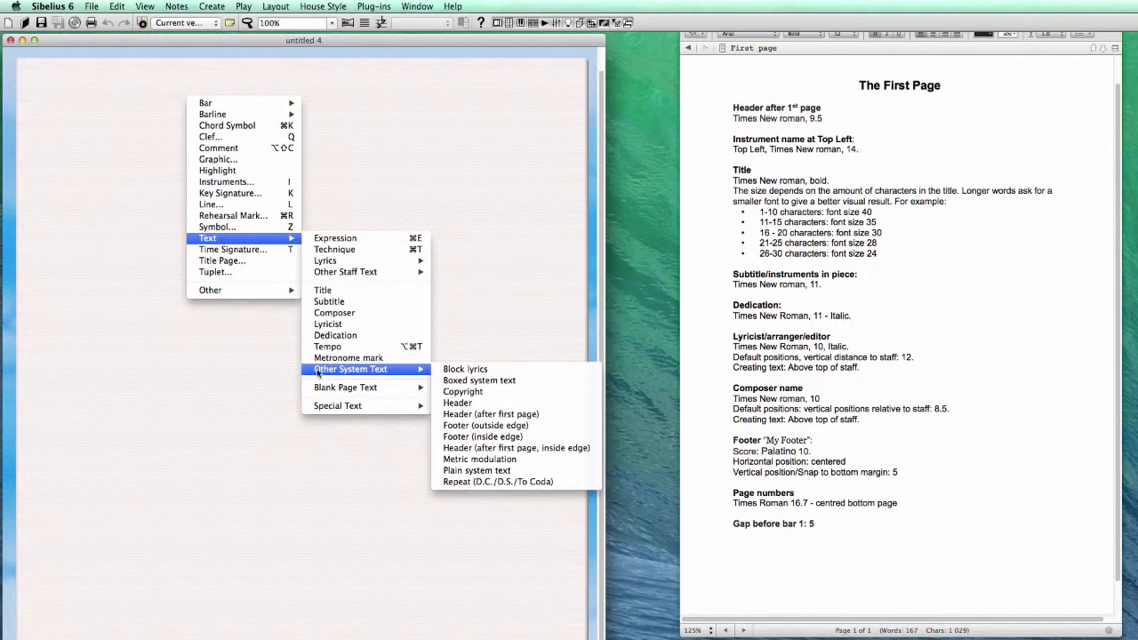
left_click(519, 416)
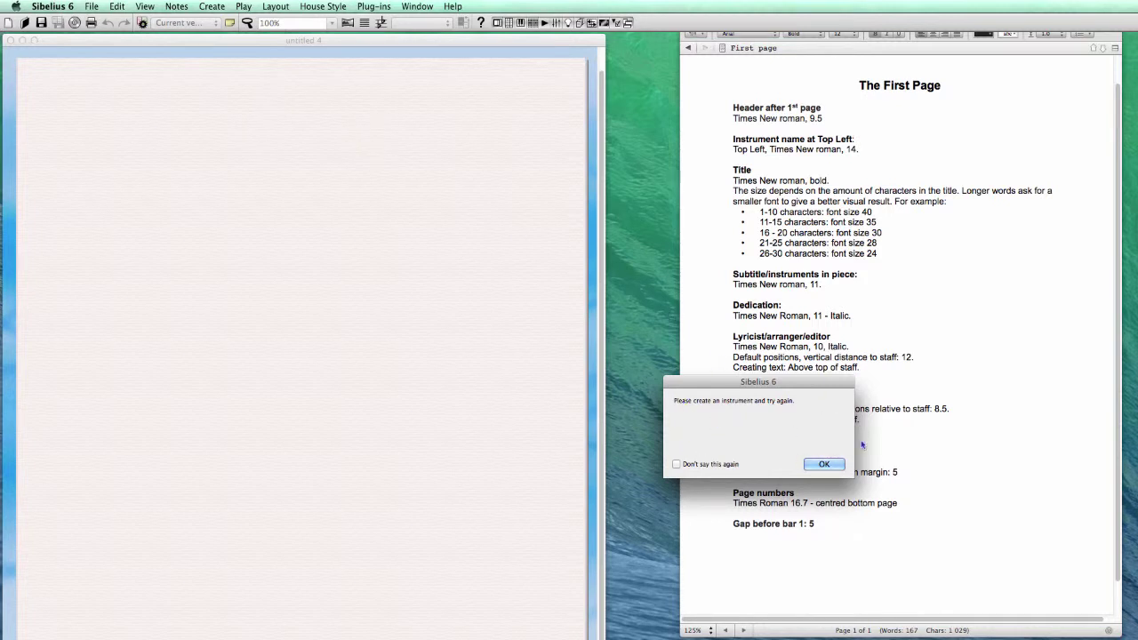
left_click(824, 464)
Add a Piano from the orchestral keyboard instruments to the score.
left_click(211, 6)
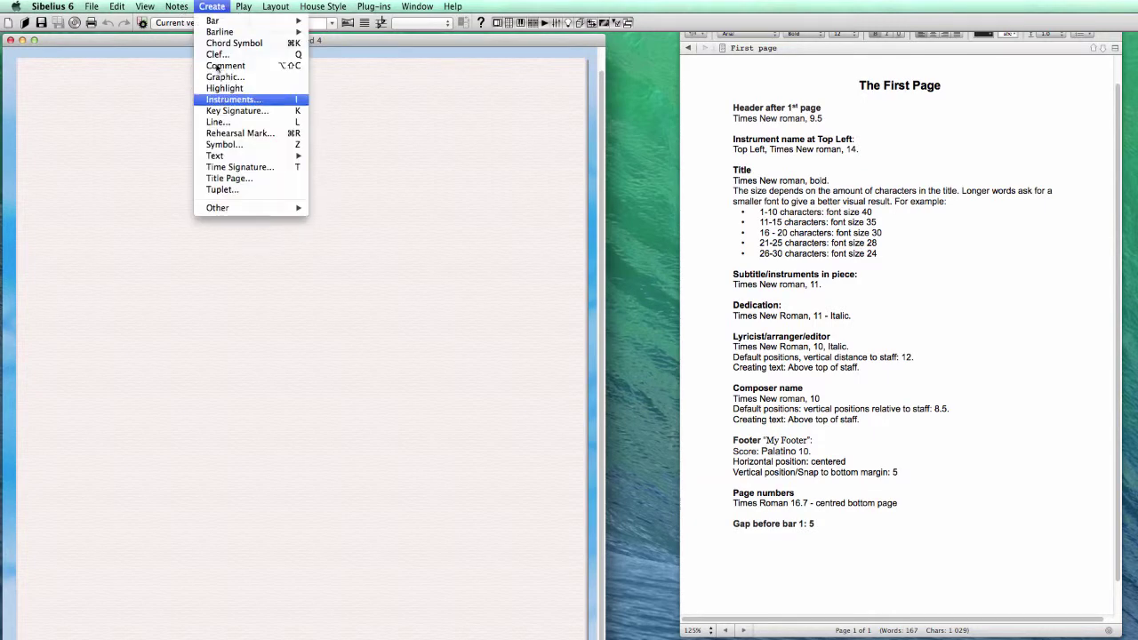
left_click(221, 105)
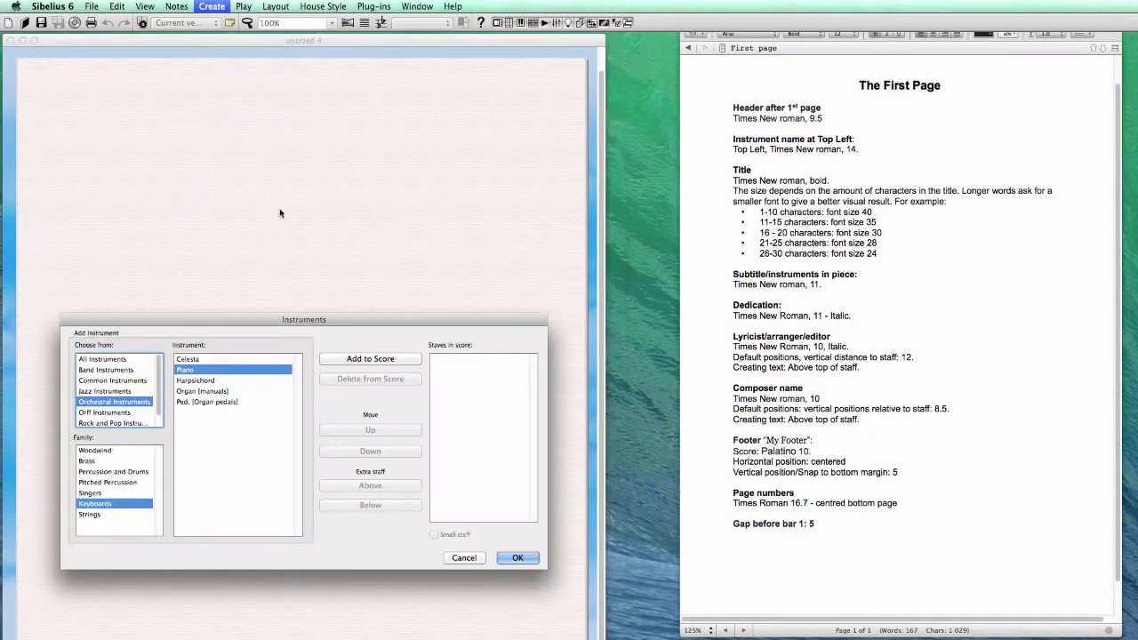
left_click_drag(266, 333, 261, 264)
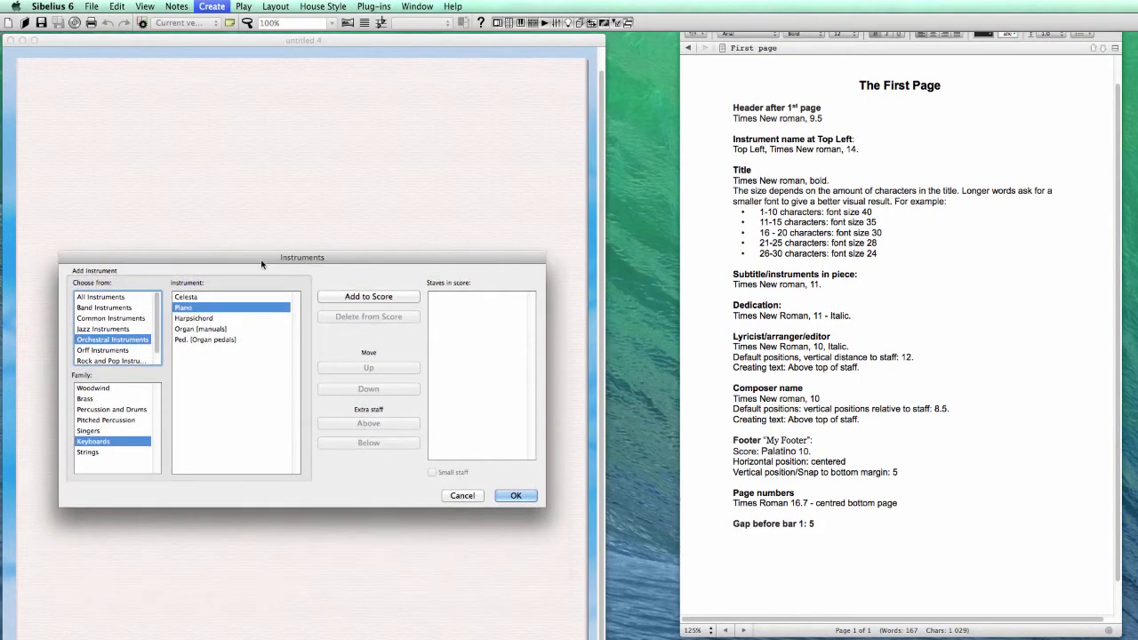
left_click(381, 298)
left_click(514, 496)
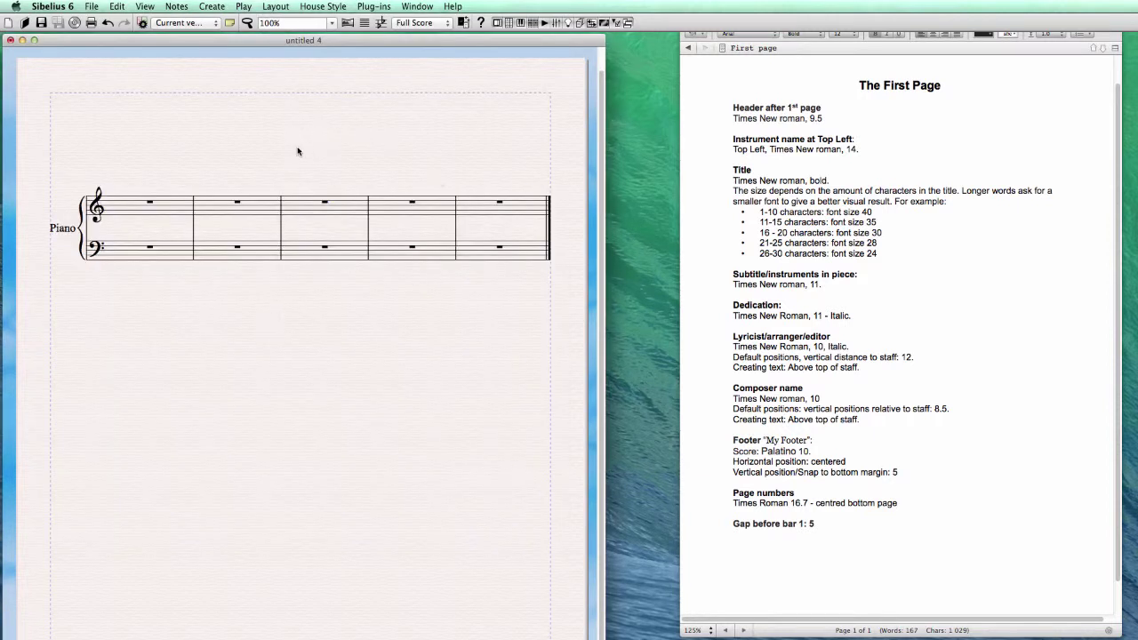
Add Header (after first page) system text reading "Header after first page" to the piano score.
left_click(211, 6)
mouse_move(231, 157)
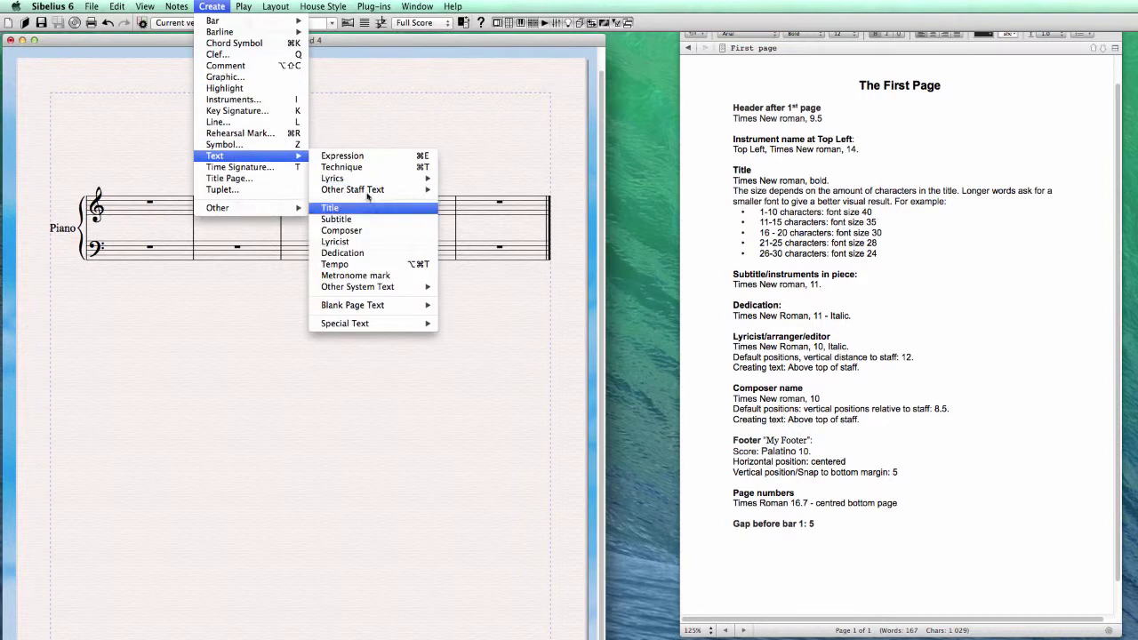
mouse_move(379, 286)
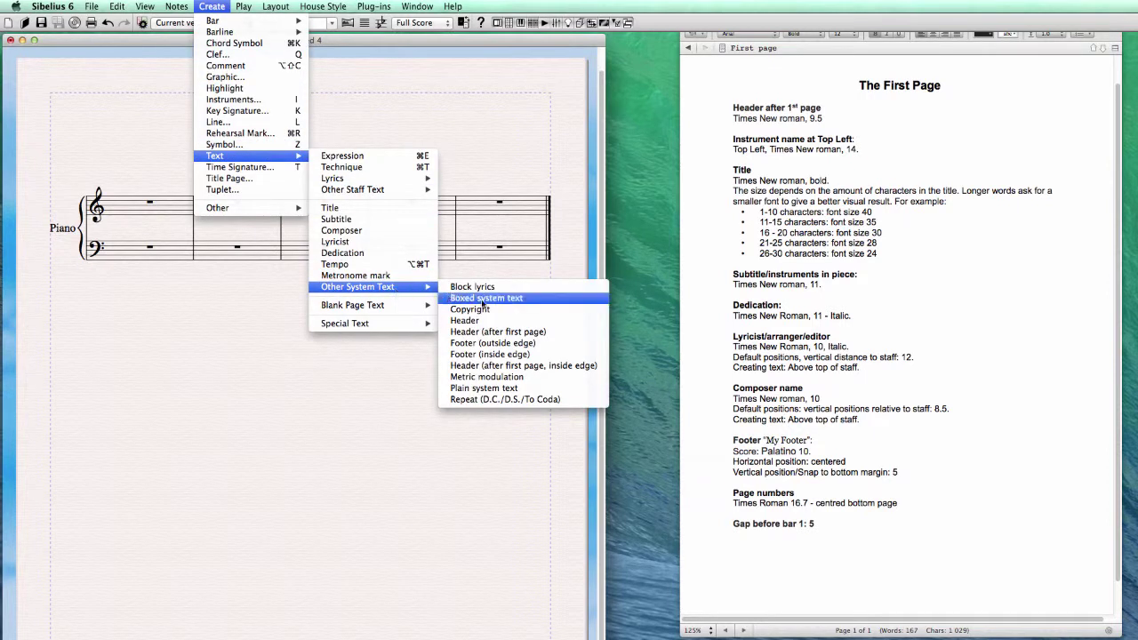
left_click(521, 332)
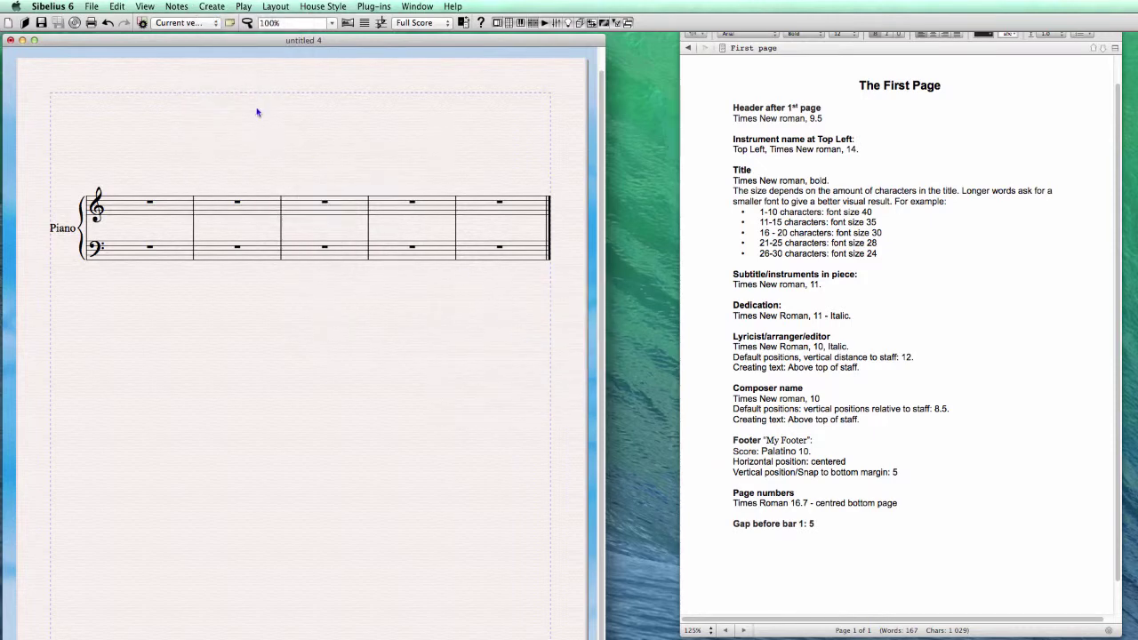
left_click(401, 293)
type("Header after first page")
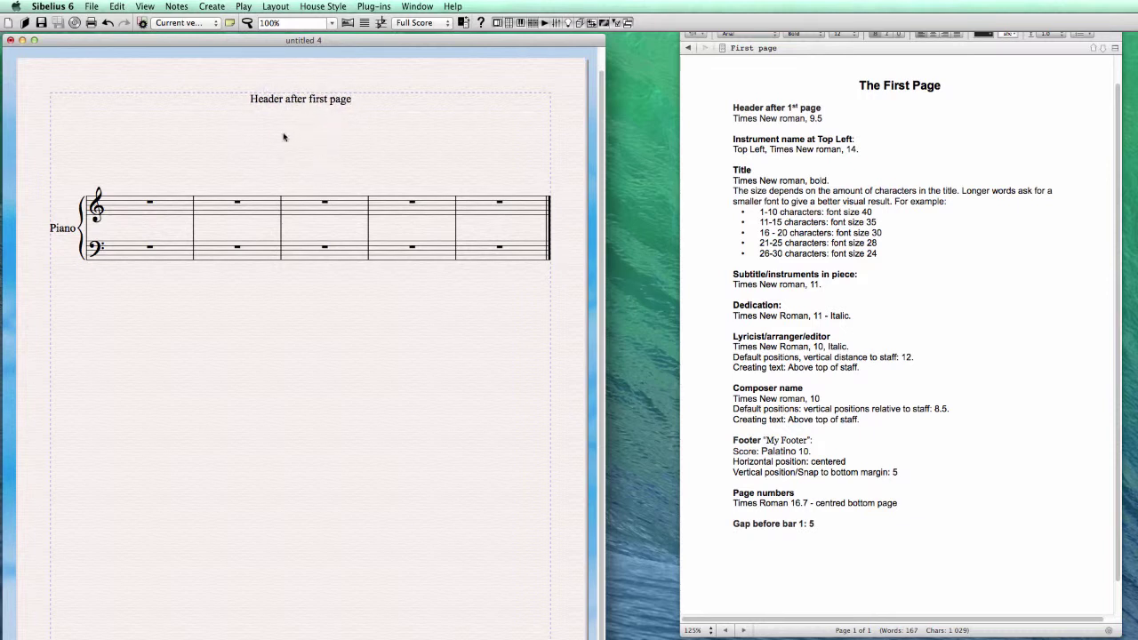
key("Escape")
Show the score's hidden objects to inspect the header text on the first page, and hide them again.
left_click(144, 6)
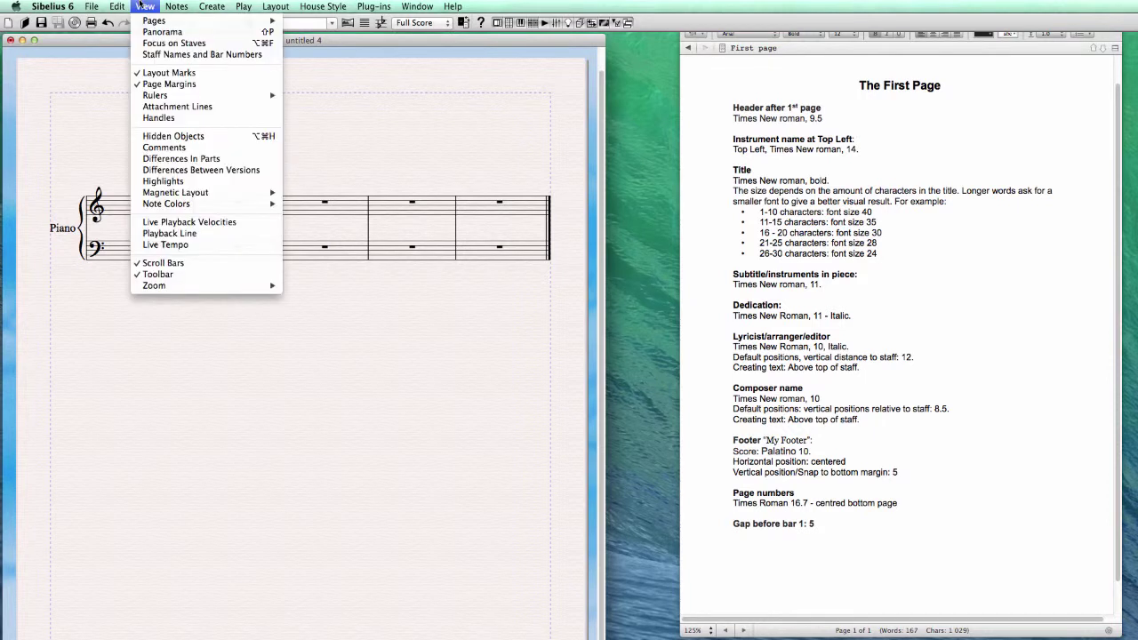
left_click(160, 136)
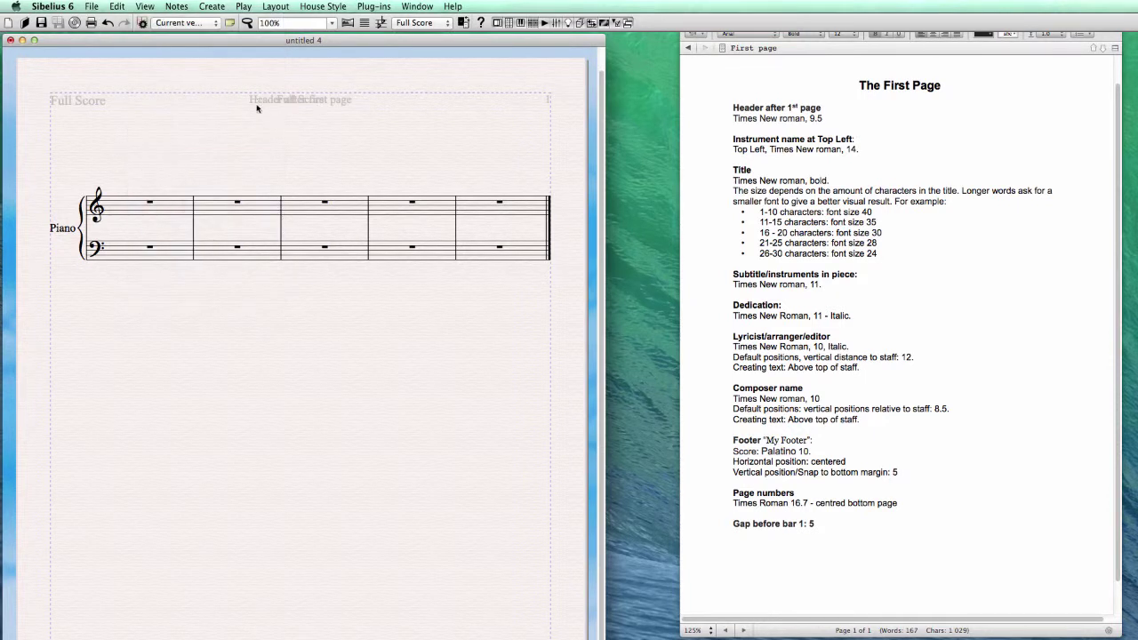
left_click(145, 6)
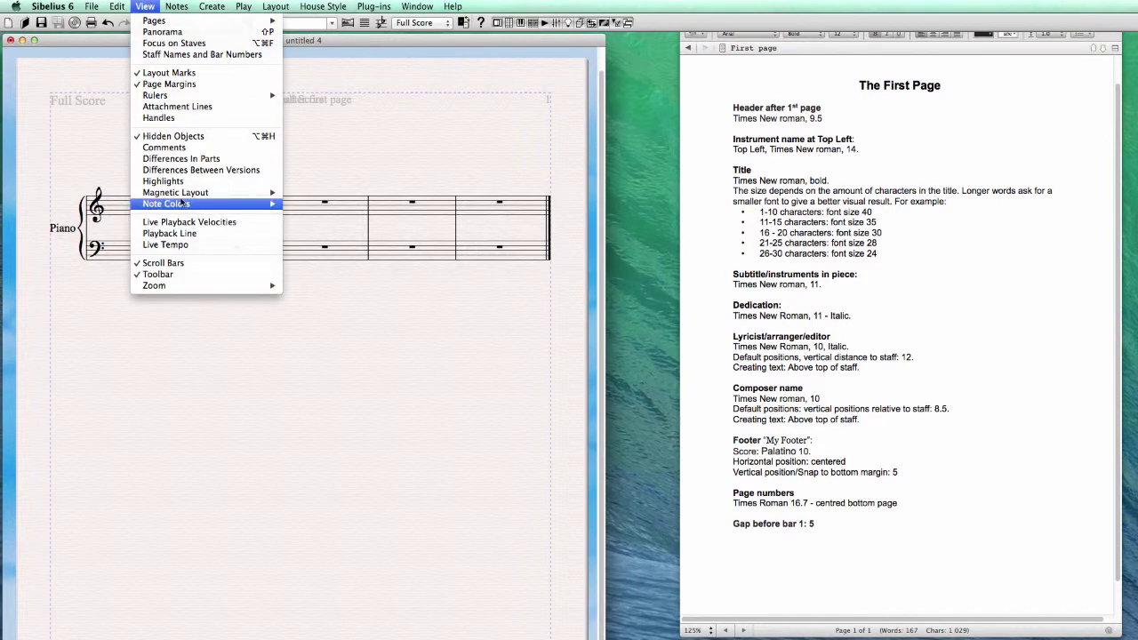
left_click(189, 139)
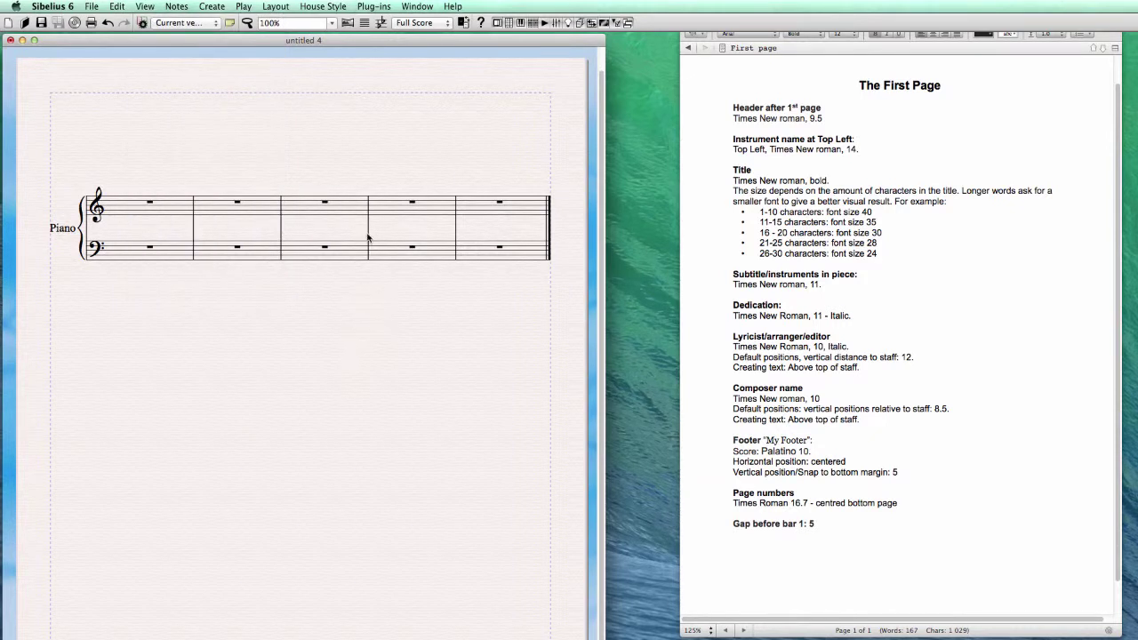
Insert a page break after the third bar of the piano score and view the header on the second page.
key("ctrl+Return")
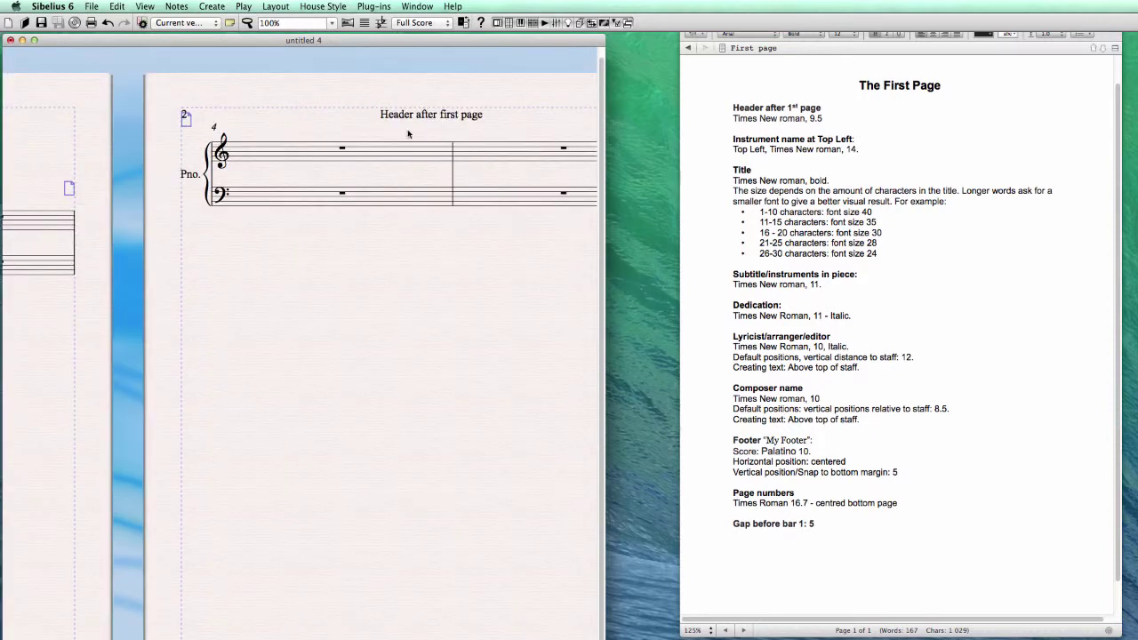
left_click_drag(89, 348, 279, 358)
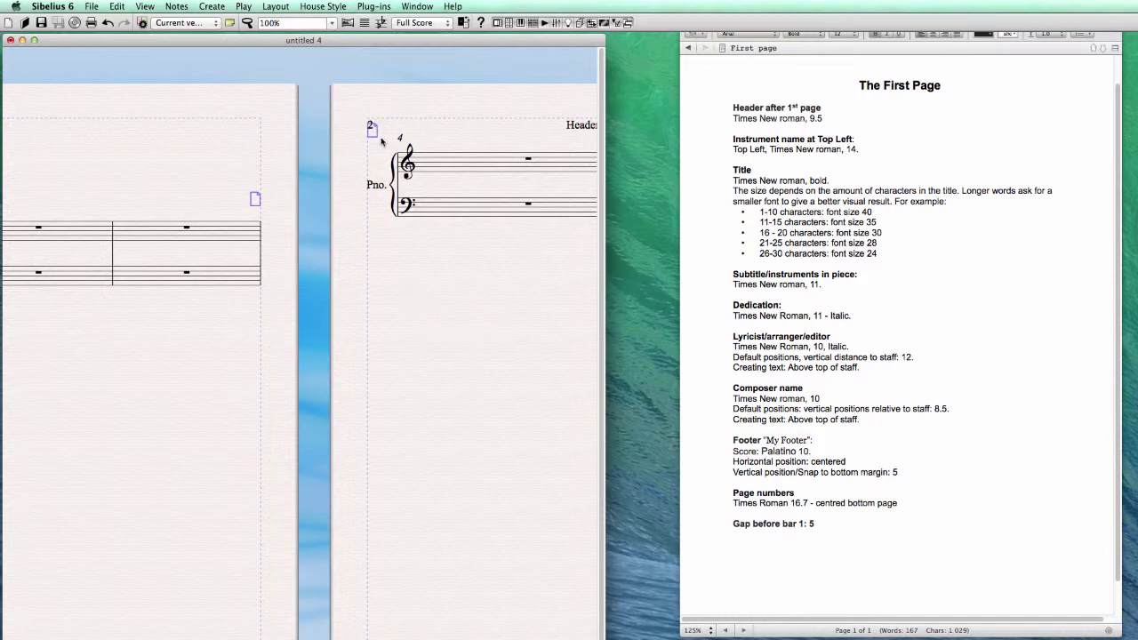
left_click_drag(370, 127, 483, 267)
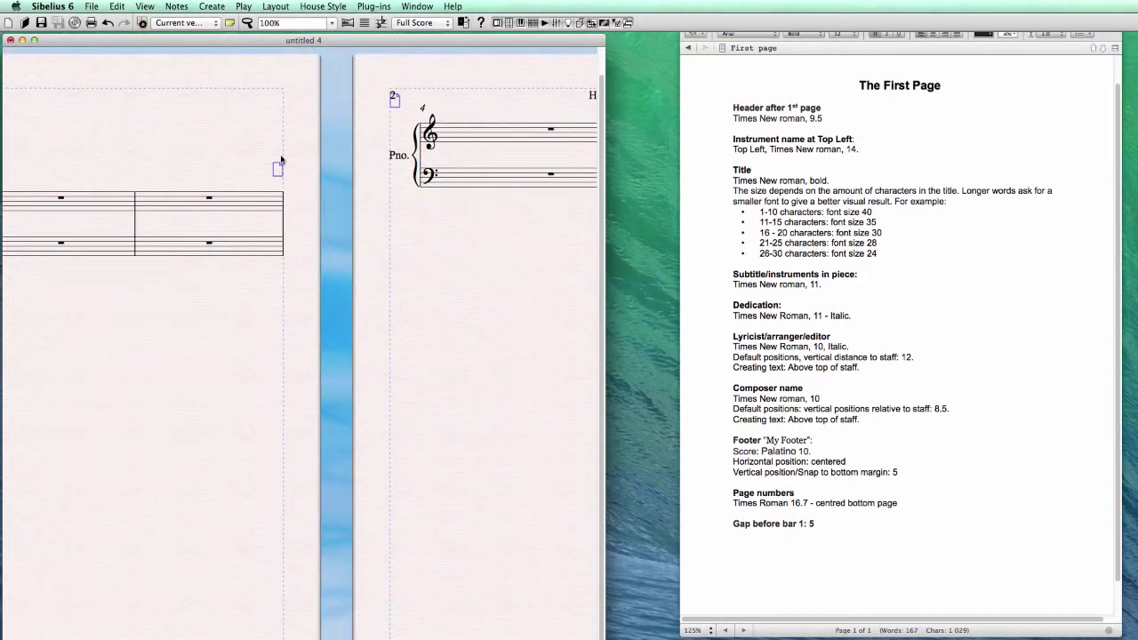
left_click_drag(146, 368, 394, 337)
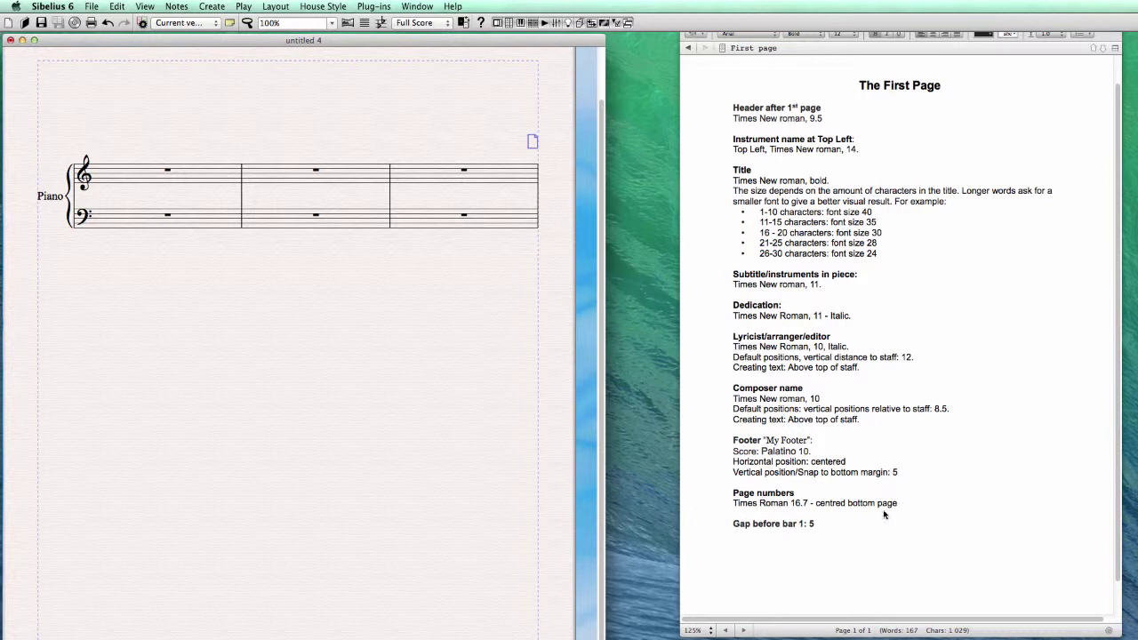
Remove the page break after the third bar so all five bars share the first page.
scroll(457, 182, "up", 2)
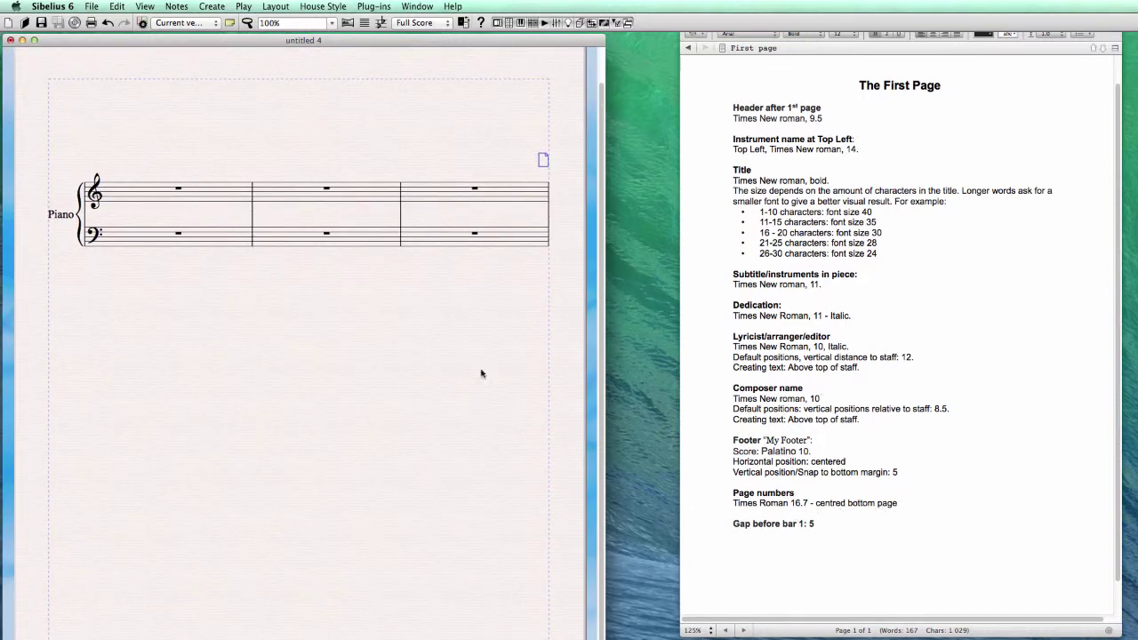
scroll(192, 361, "down", 2)
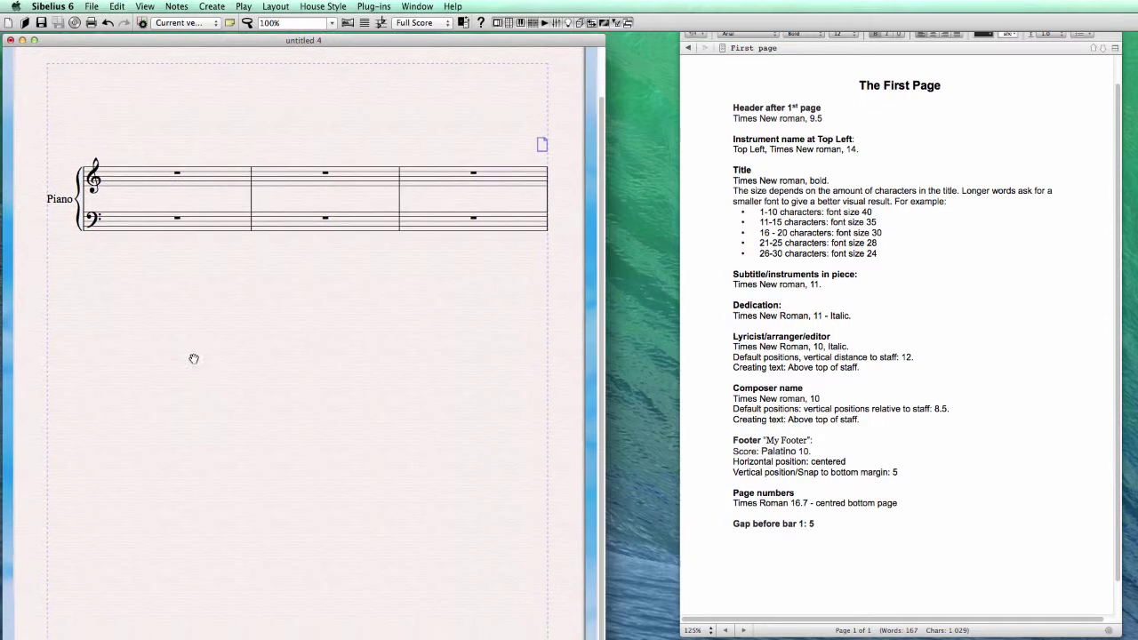
left_click(536, 211)
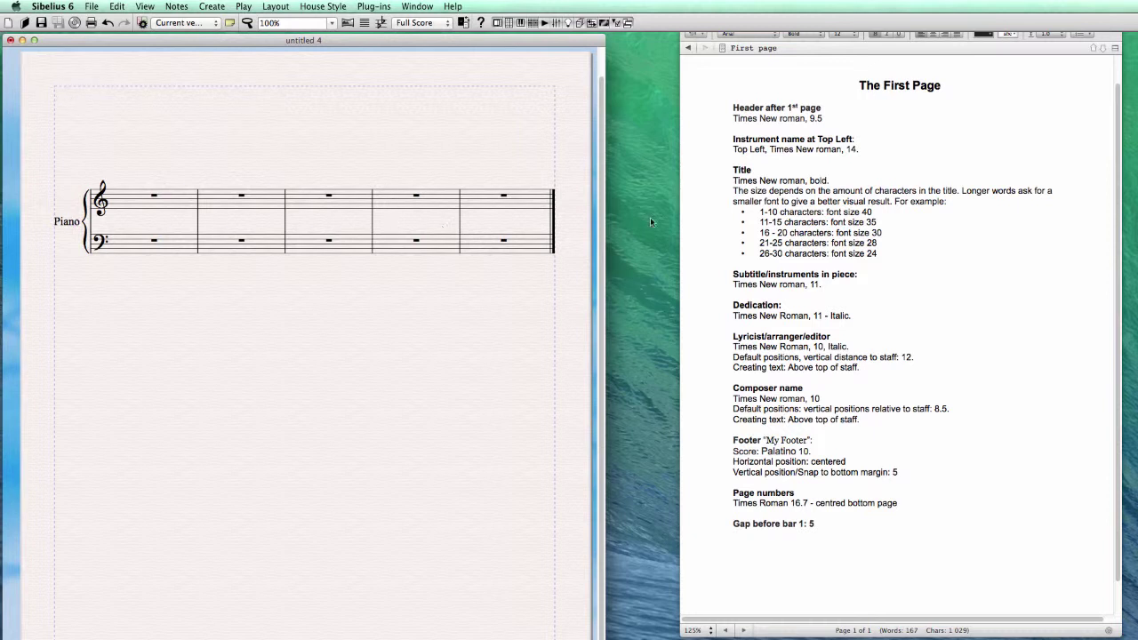
Examine the Instrument name at Top Left entry in the Scrivener notes, and return to the Sibelius score.
left_click(734, 142)
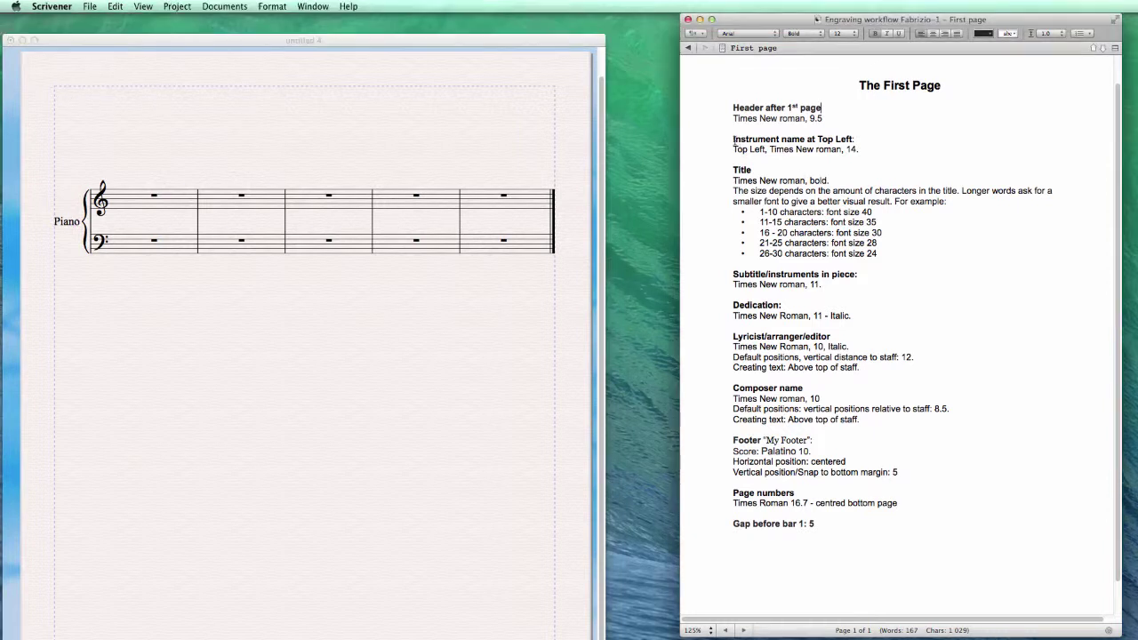
left_click(132, 141)
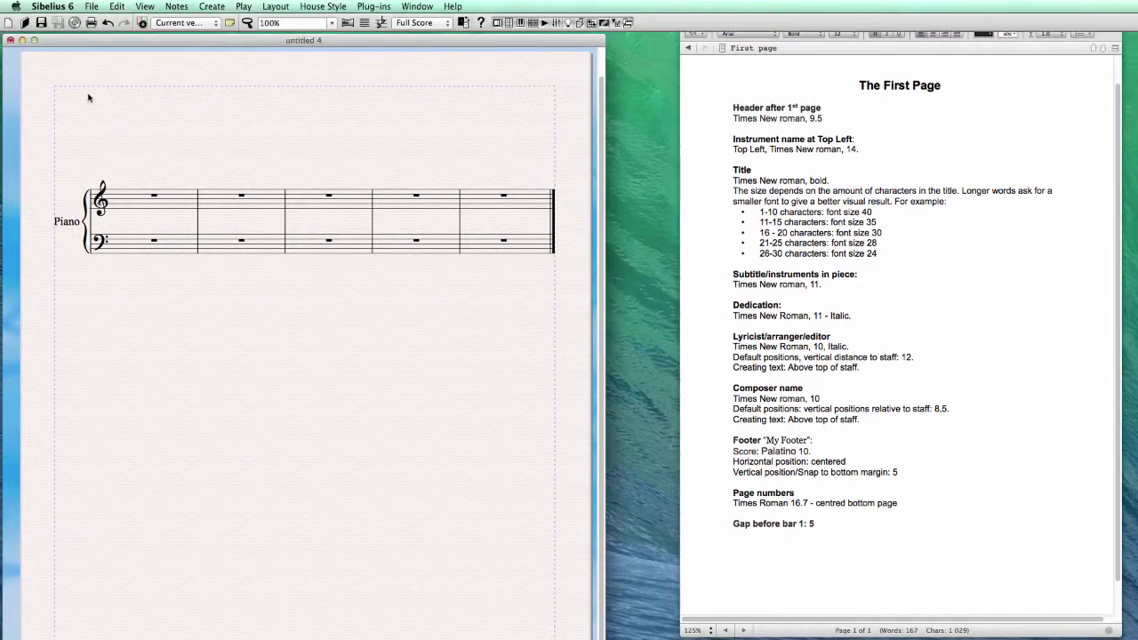
left_click_drag(117, 127, 109, 130)
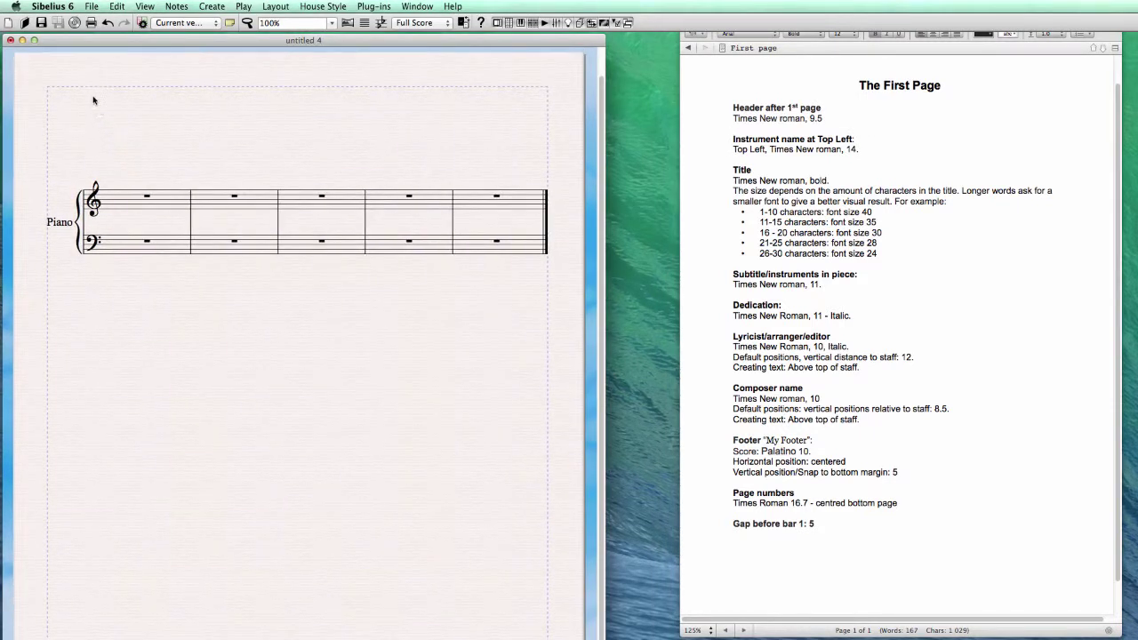
left_click(117, 205)
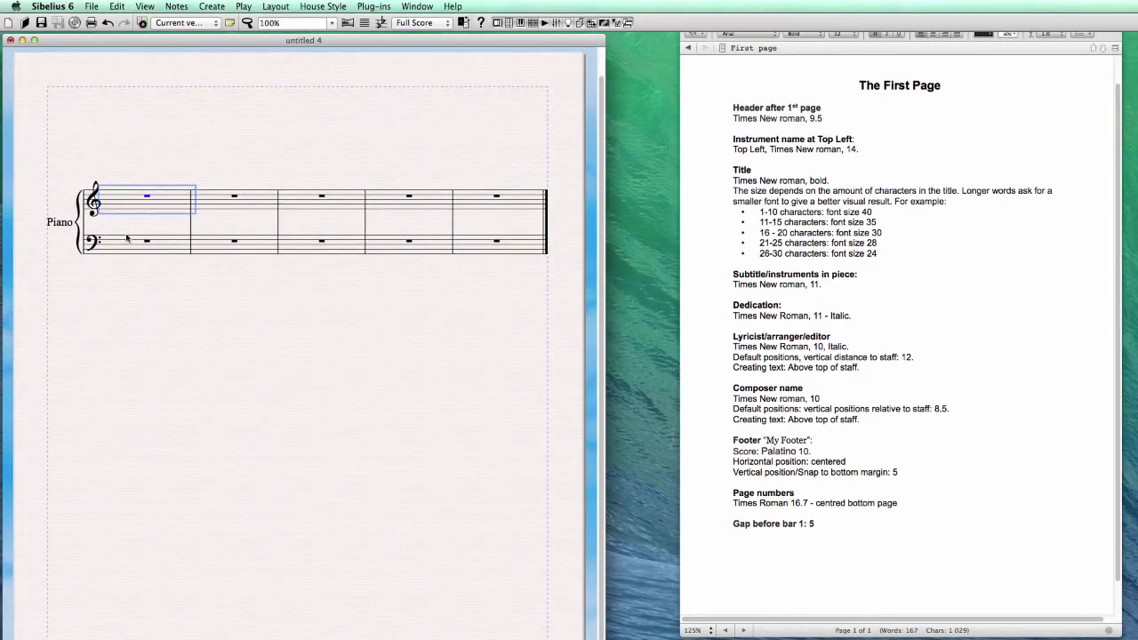
left_click(122, 247)
left_click(121, 206)
left_click(216, 237)
left_click(213, 210)
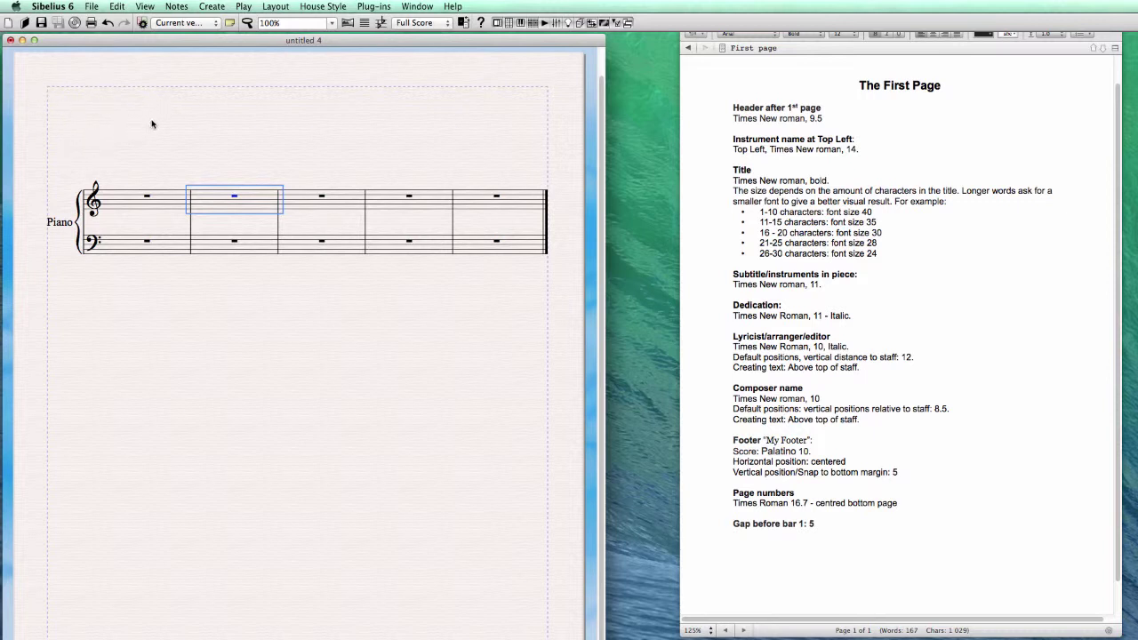
left_click(231, 276)
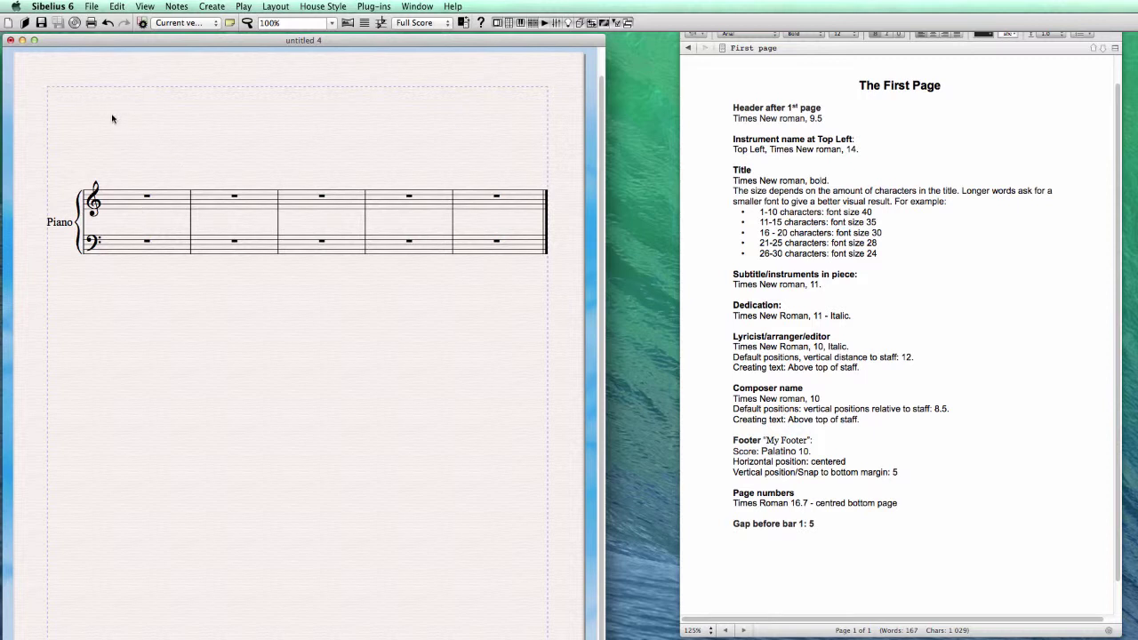
left_click(247, 22)
left_click(213, 6)
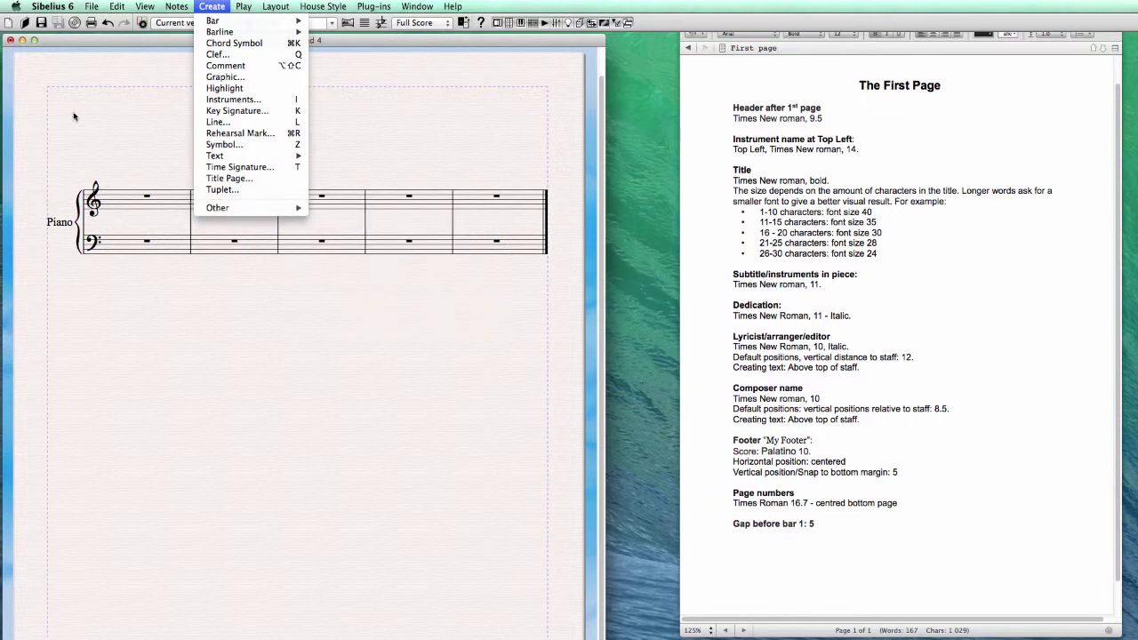
left_click(153, 165)
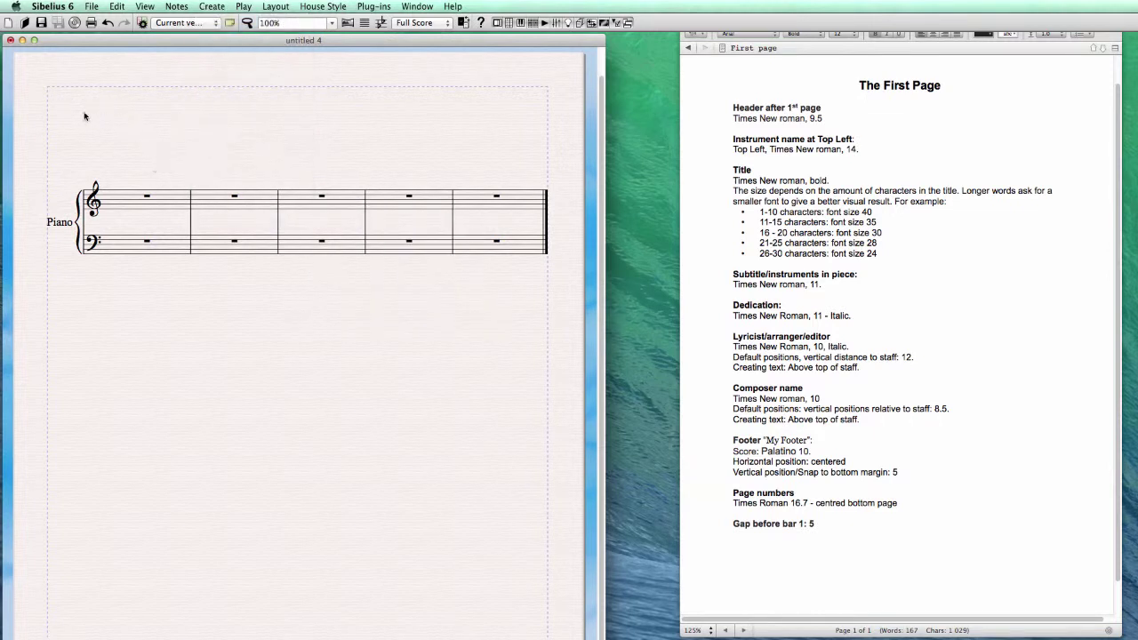
left_click(218, 7)
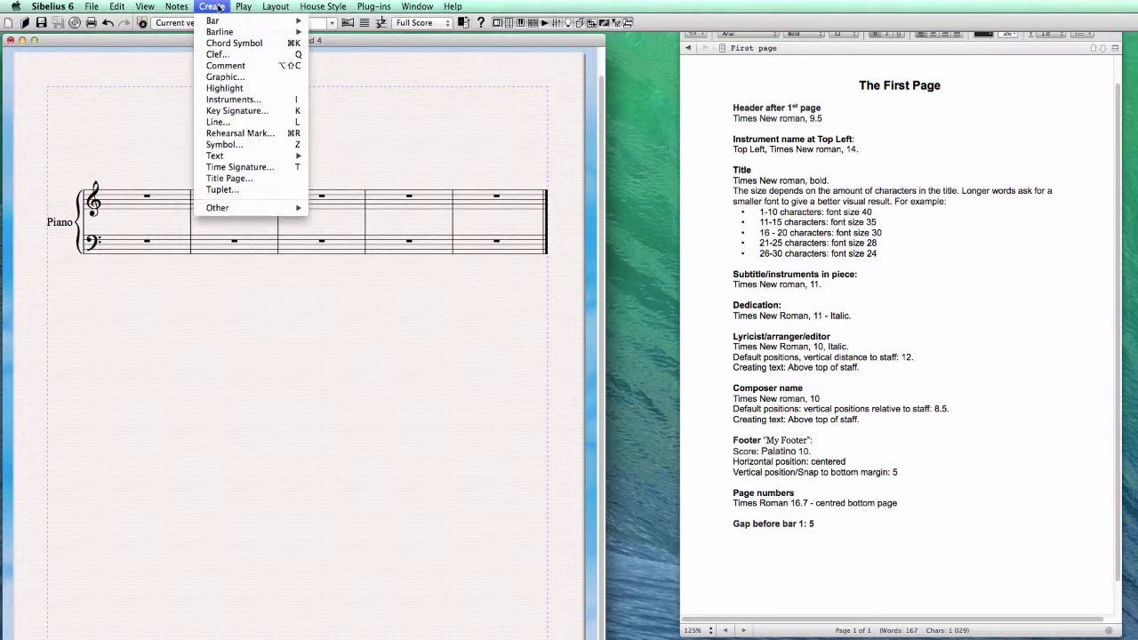
left_click(165, 426)
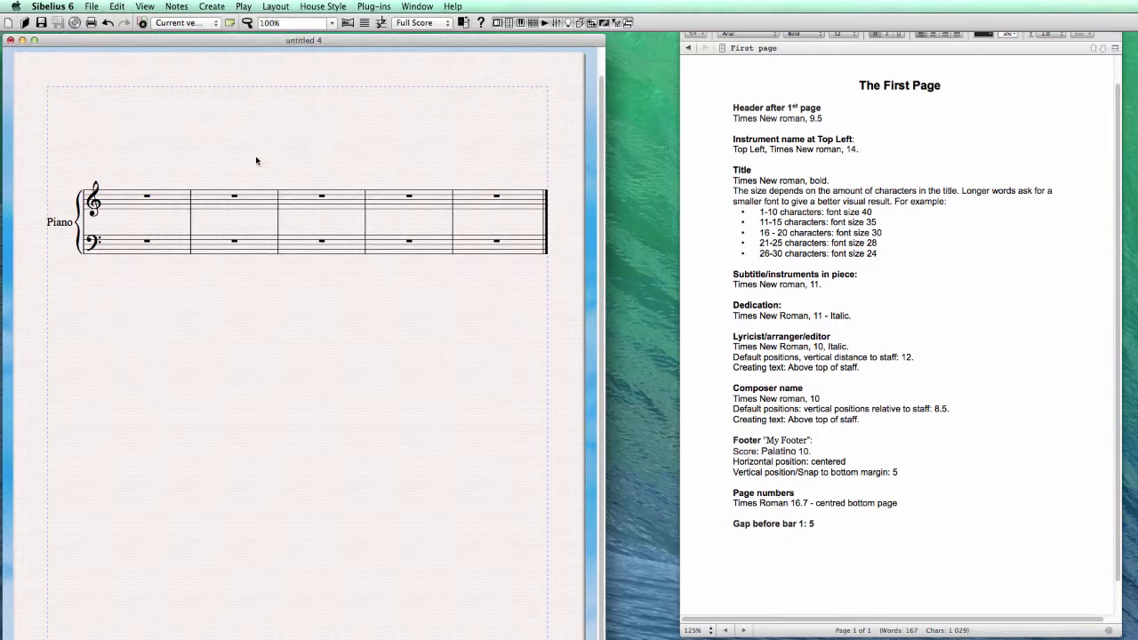
Add "Instrument name at top left" special text reading "FULL SCORE" to the first page.
left_click(212, 7)
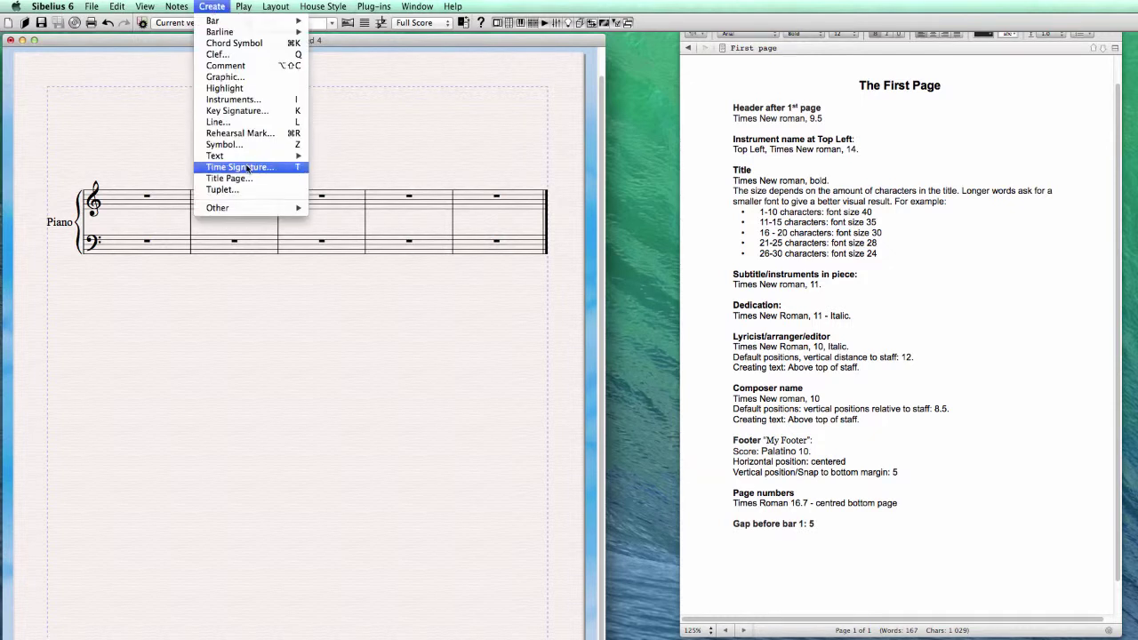
mouse_move(224, 159)
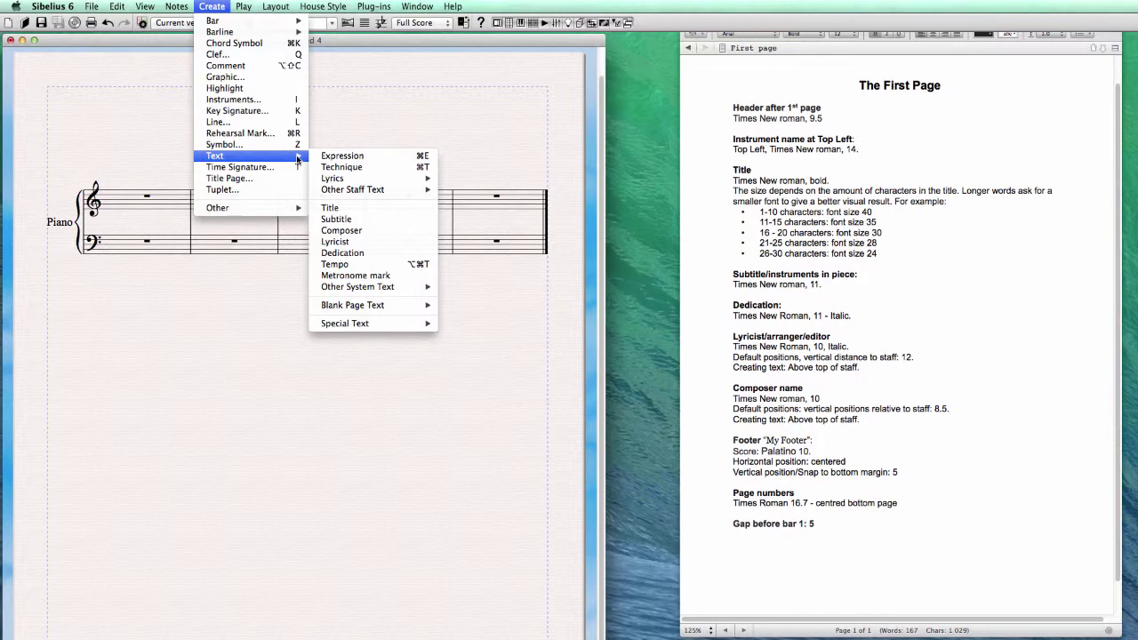
mouse_move(285, 213)
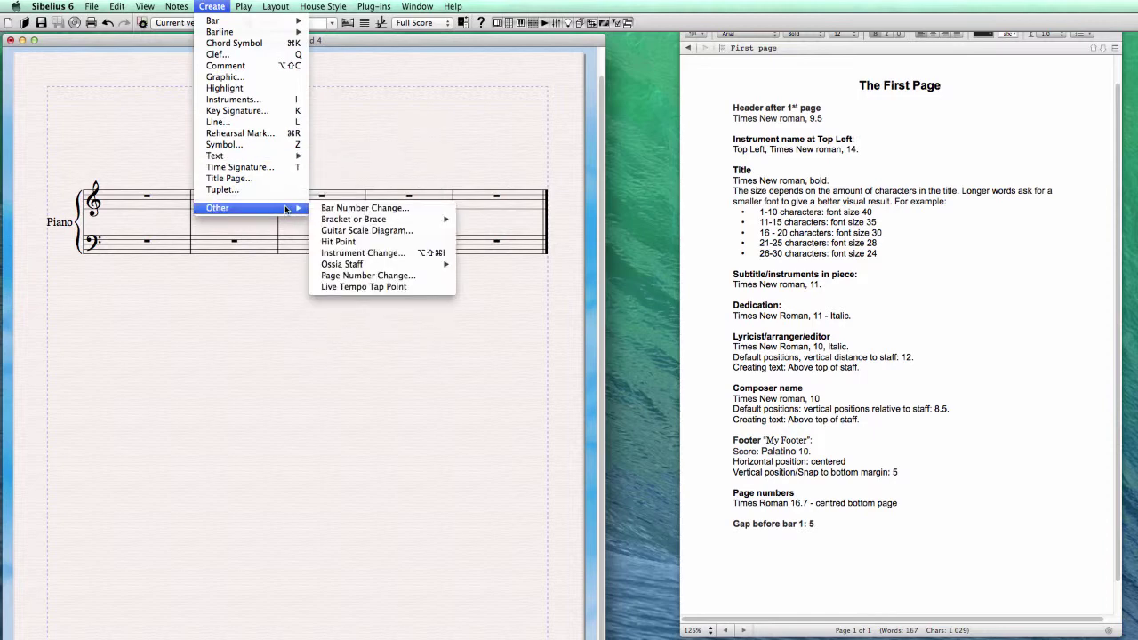
mouse_move(263, 160)
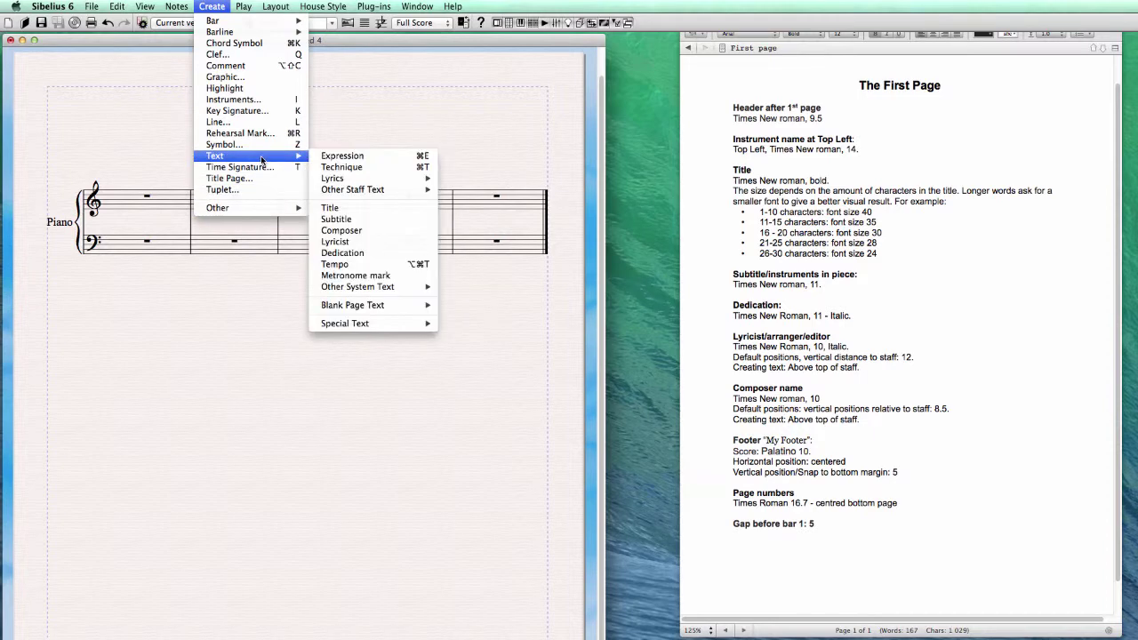
mouse_move(376, 328)
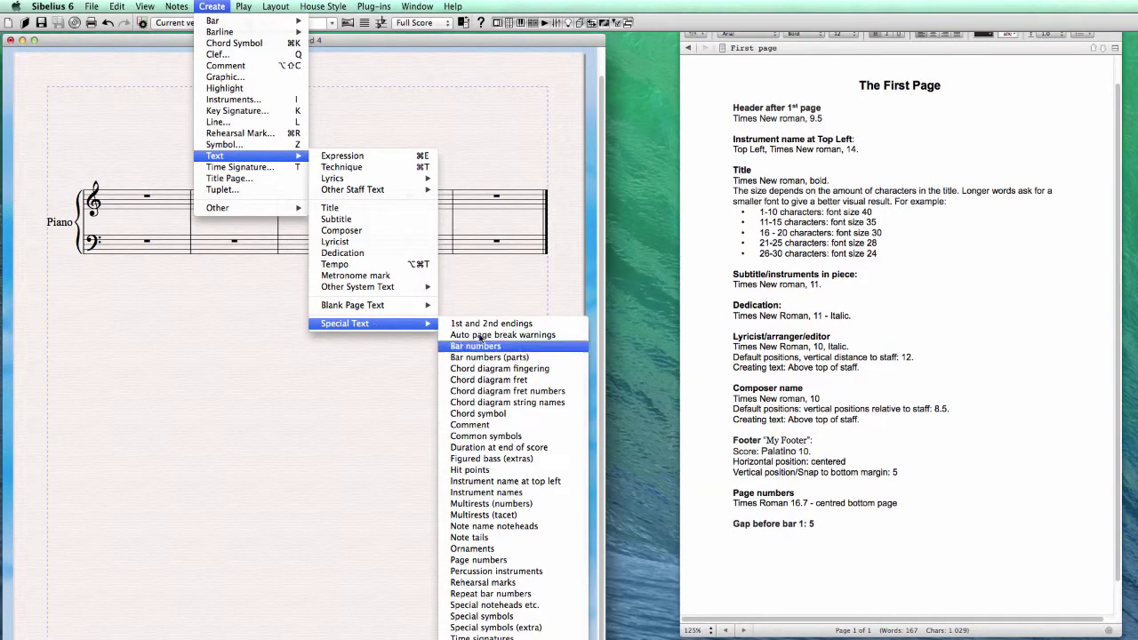
left_click(571, 482)
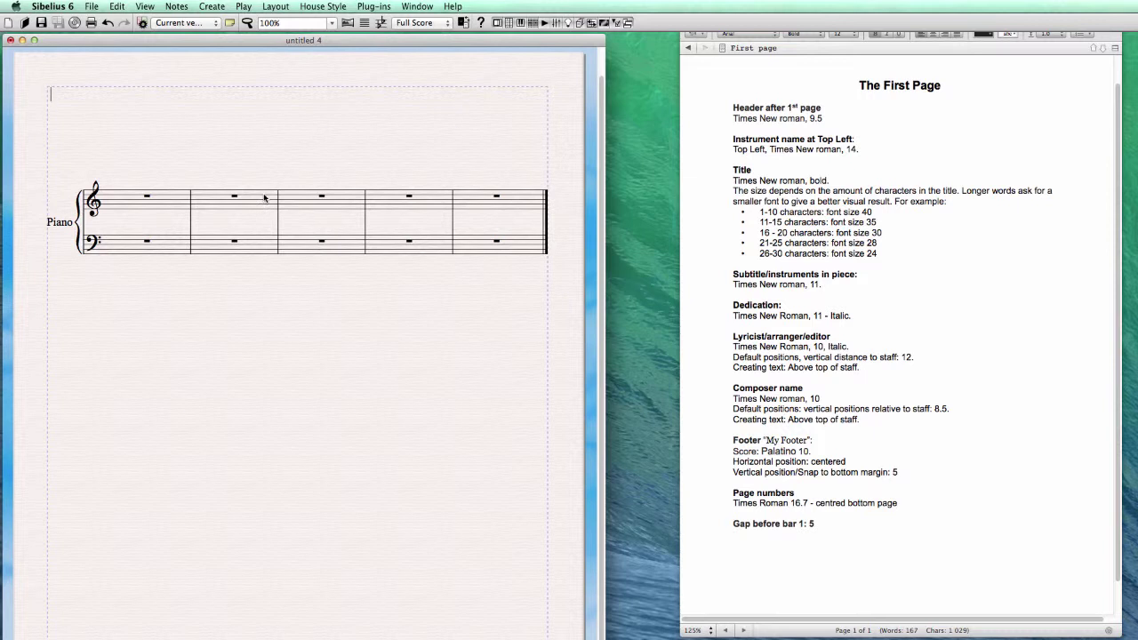
type("FULLSCORE")
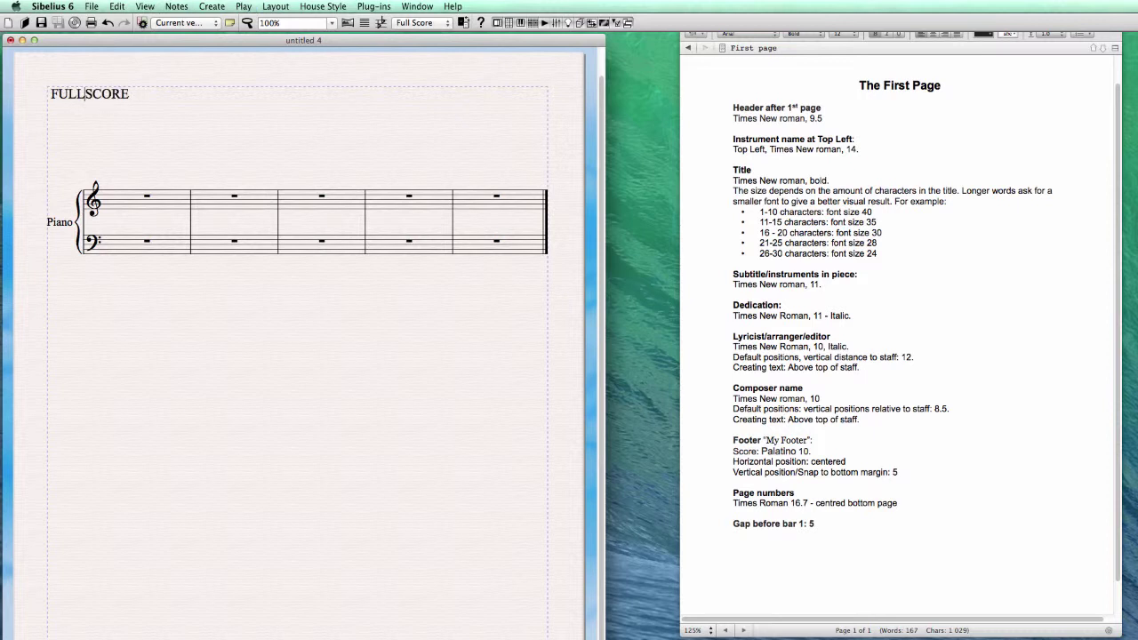
left_click(85, 94)
left_click(312, 156)
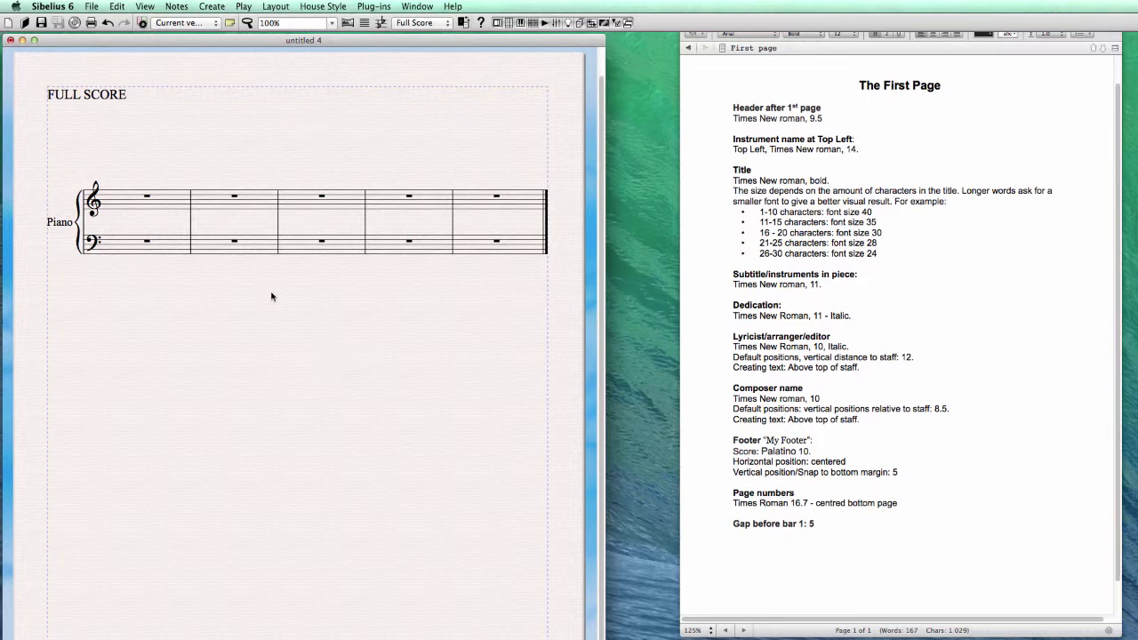
Replace the "FULL SCORE" instrument name text with "Violin", and delete that text from the page.
left_click_drag(111, 99, 44, 99)
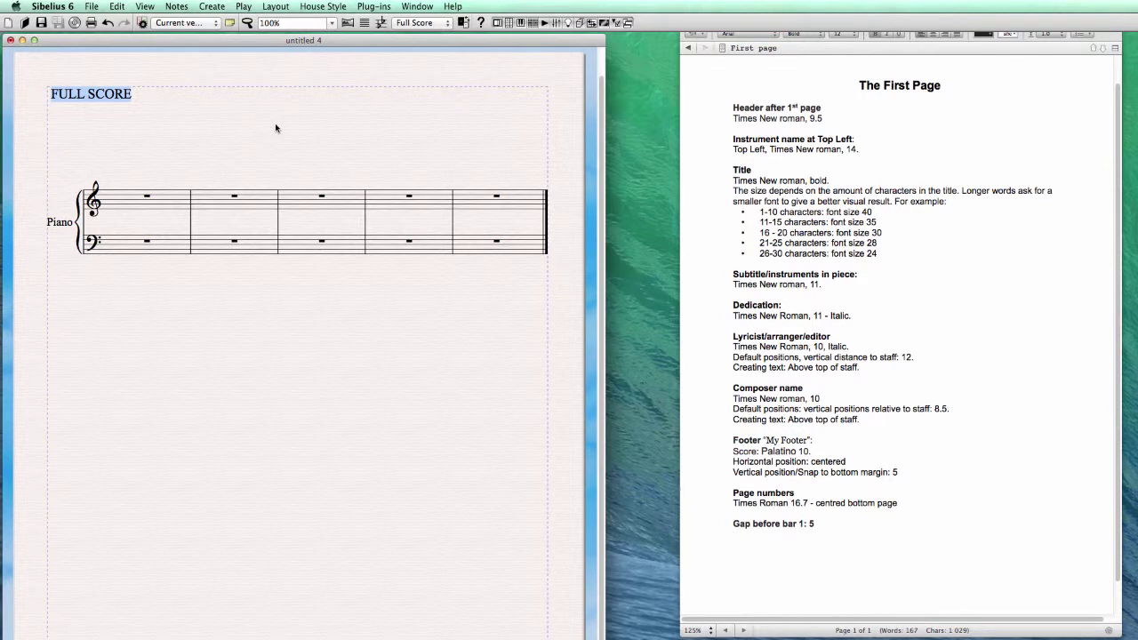
type("V")
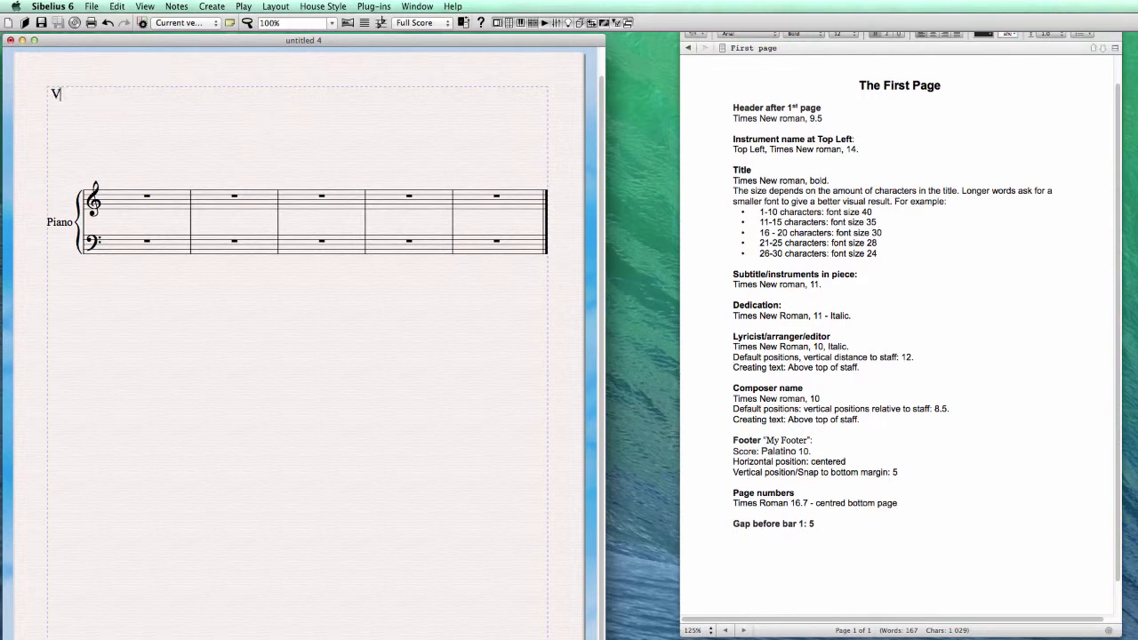
type("iolin")
left_click(275, 128)
left_click(65, 89)
key("BackSpace")
Highlight the Title entry's list of font sizes by character count in the Scrivener notes, and return to the Sibelius score.
left_click(766, 218)
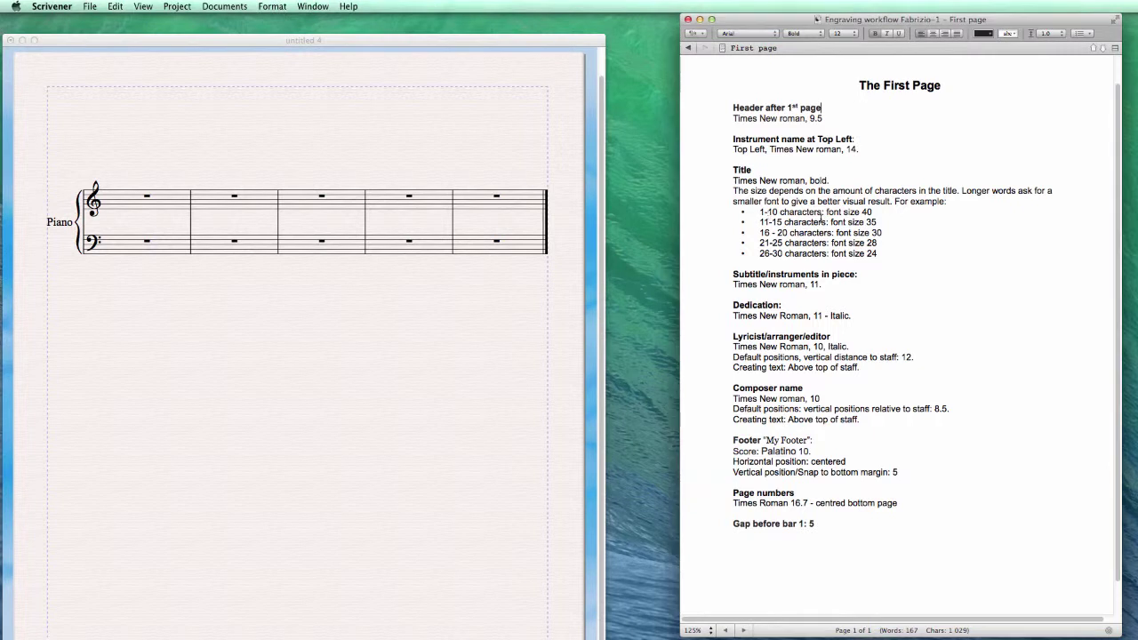
left_click_drag(760, 211, 846, 254)
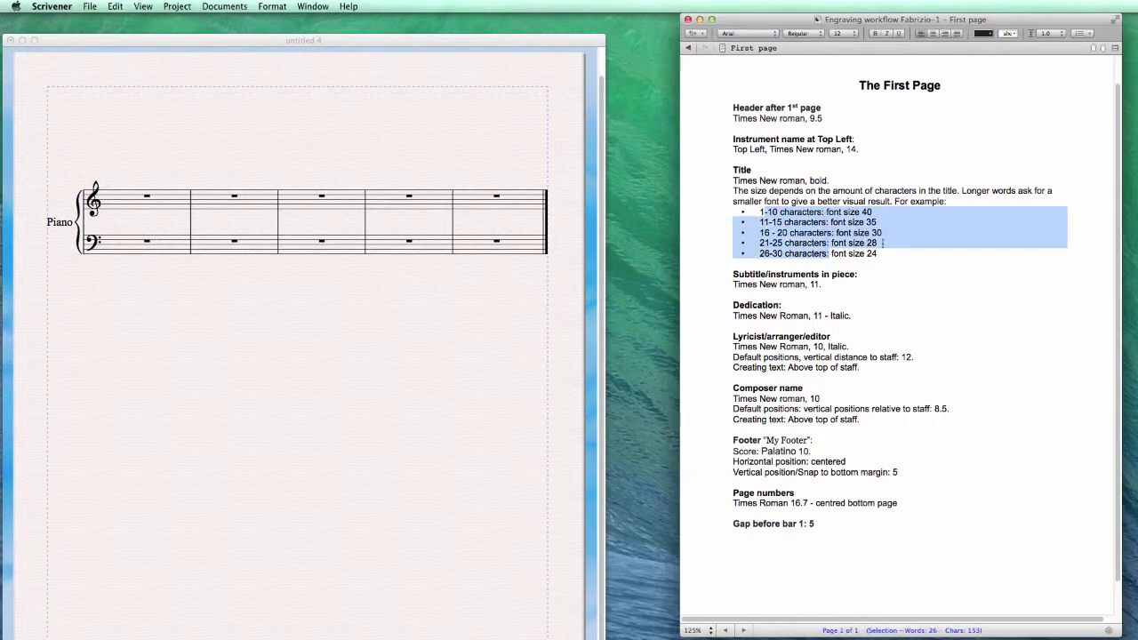
left_click(360, 156)
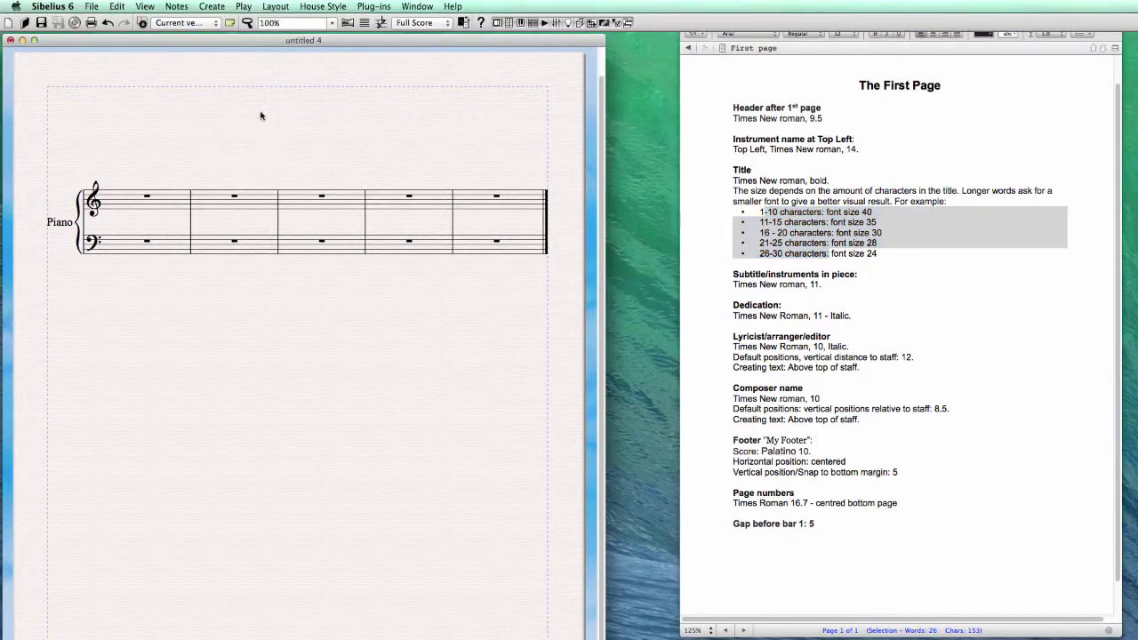
Add Title text reading "Title" above the first system.
left_click(212, 8)
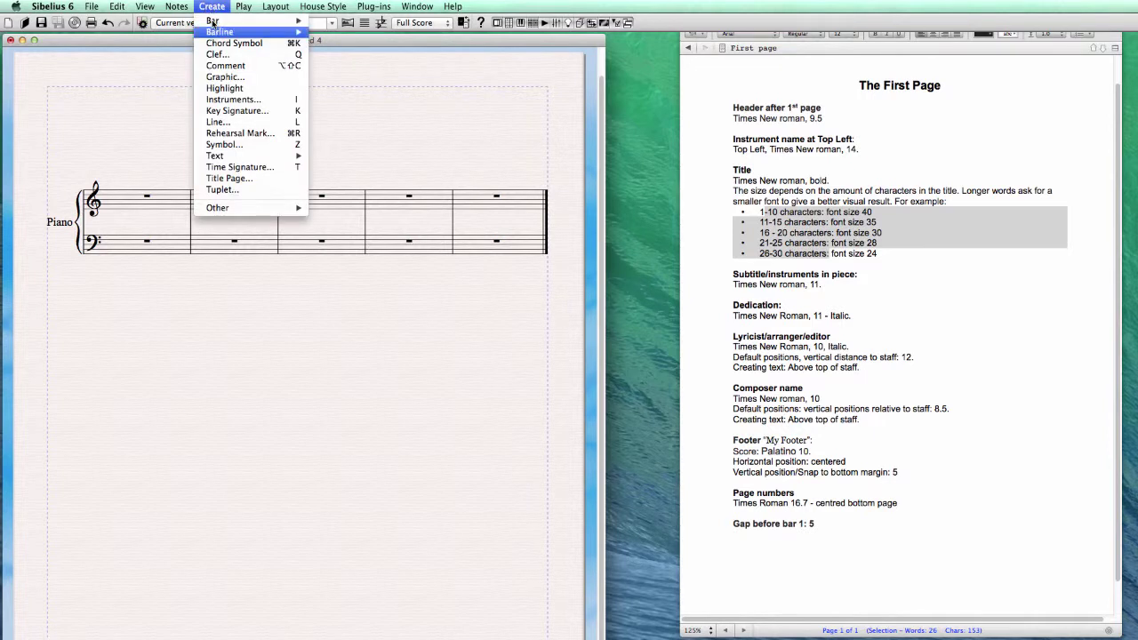
mouse_move(233, 156)
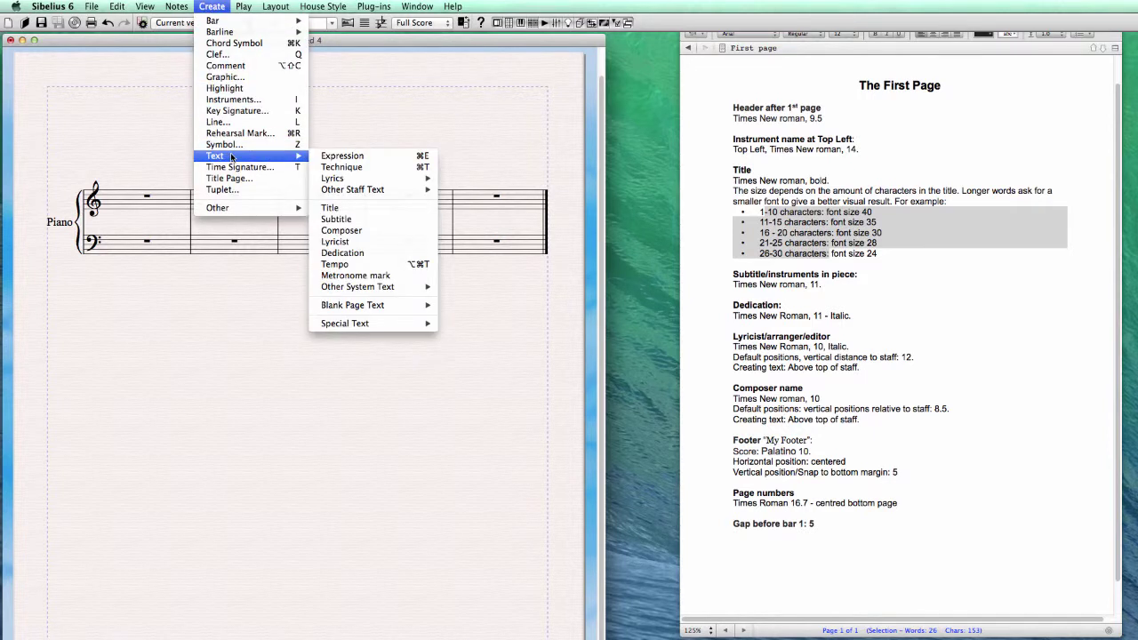
left_click(358, 209)
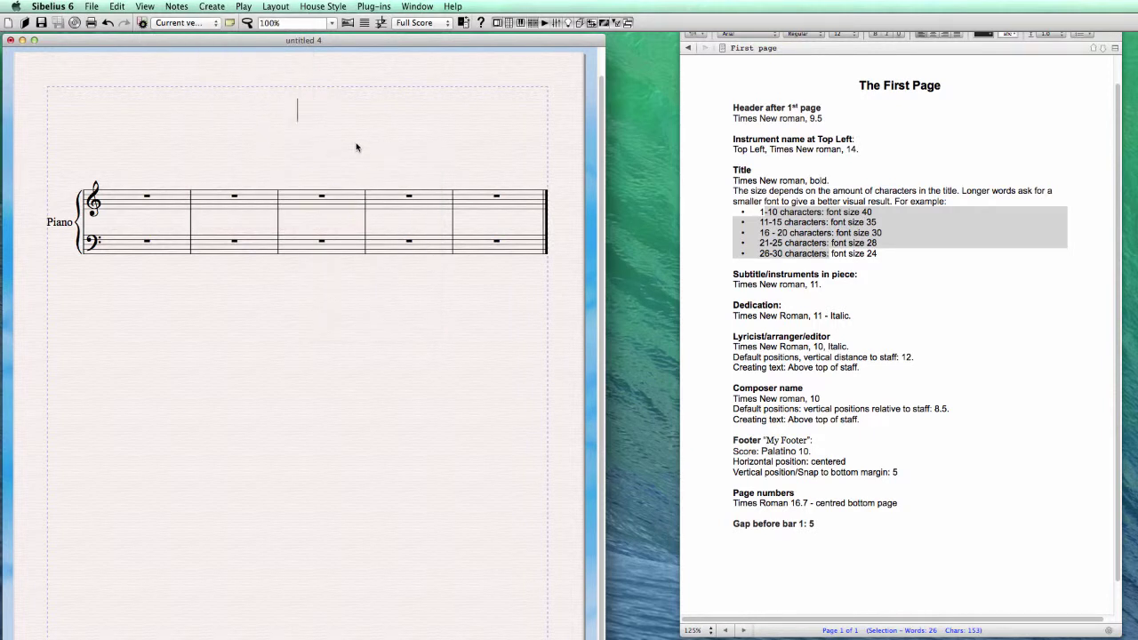
type("Title")
key("Escape")
key("Escape")
Add Subtitle text reading "subtitle" beneath the title.
left_click(210, 8)
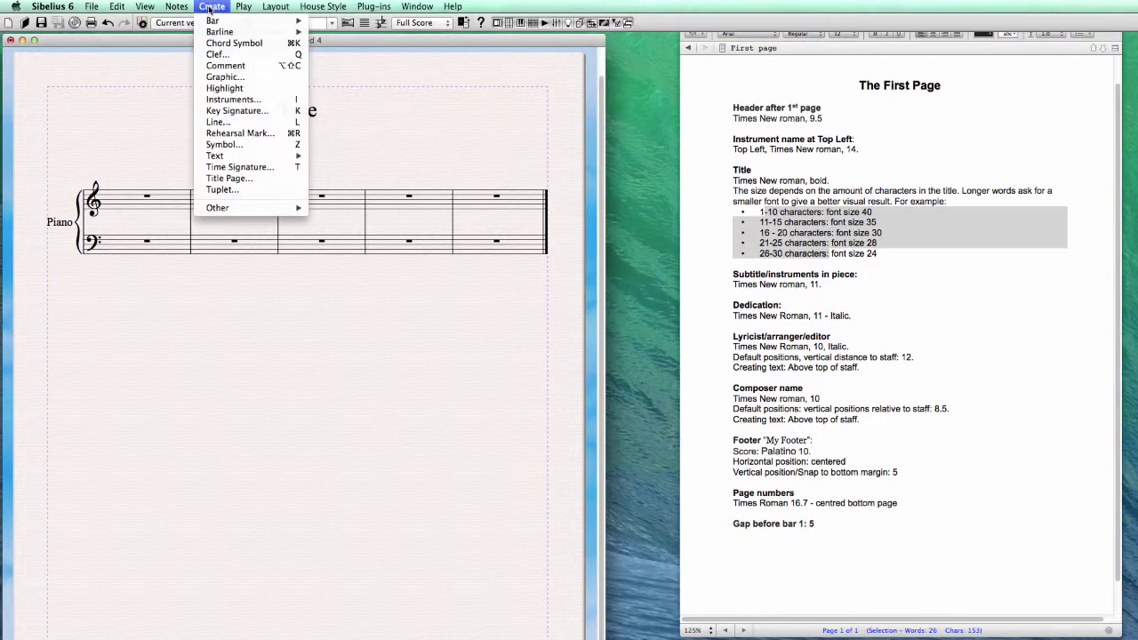
mouse_move(222, 155)
mouse_move(356, 190)
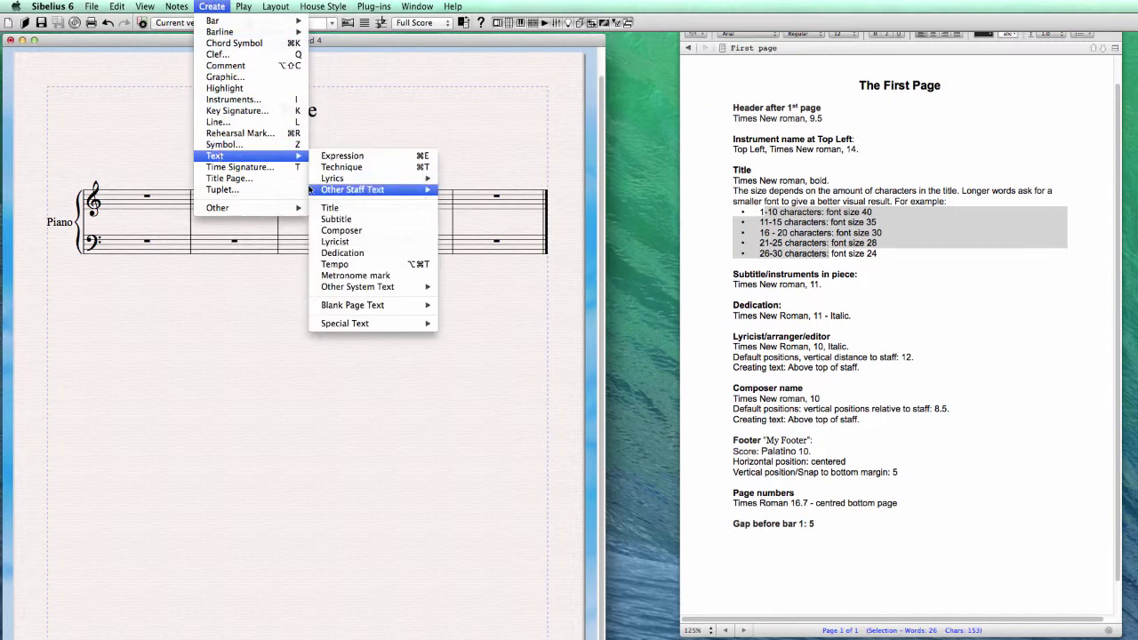
left_click(336, 220)
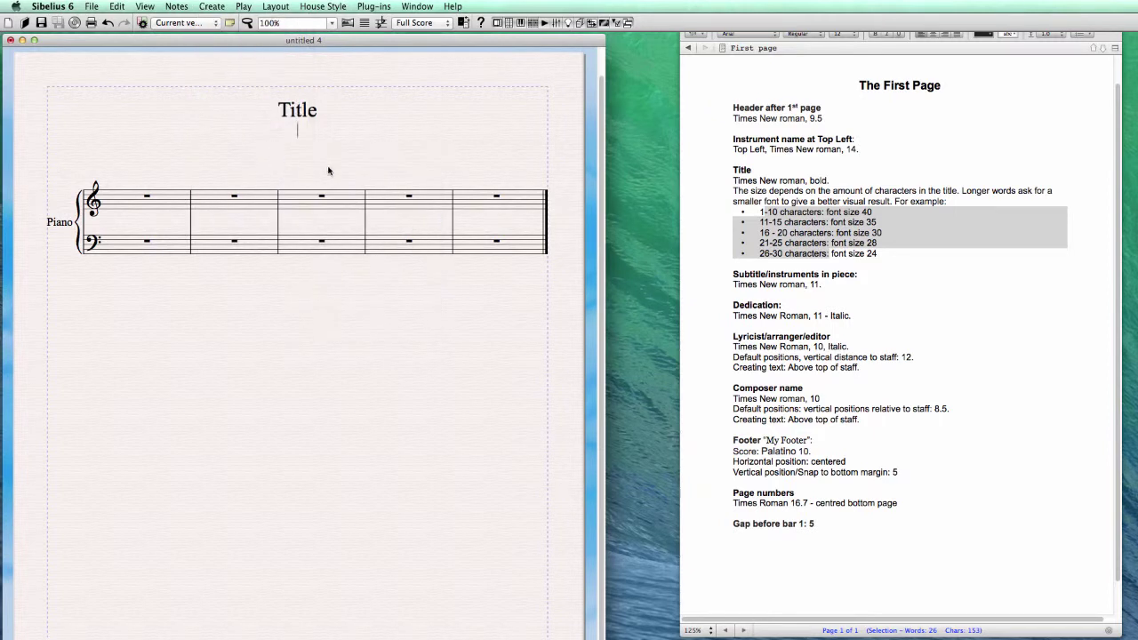
type("subtitle")
key("Escape")
Add Dedication text reading "dedication" to the first page.
left_click(213, 6)
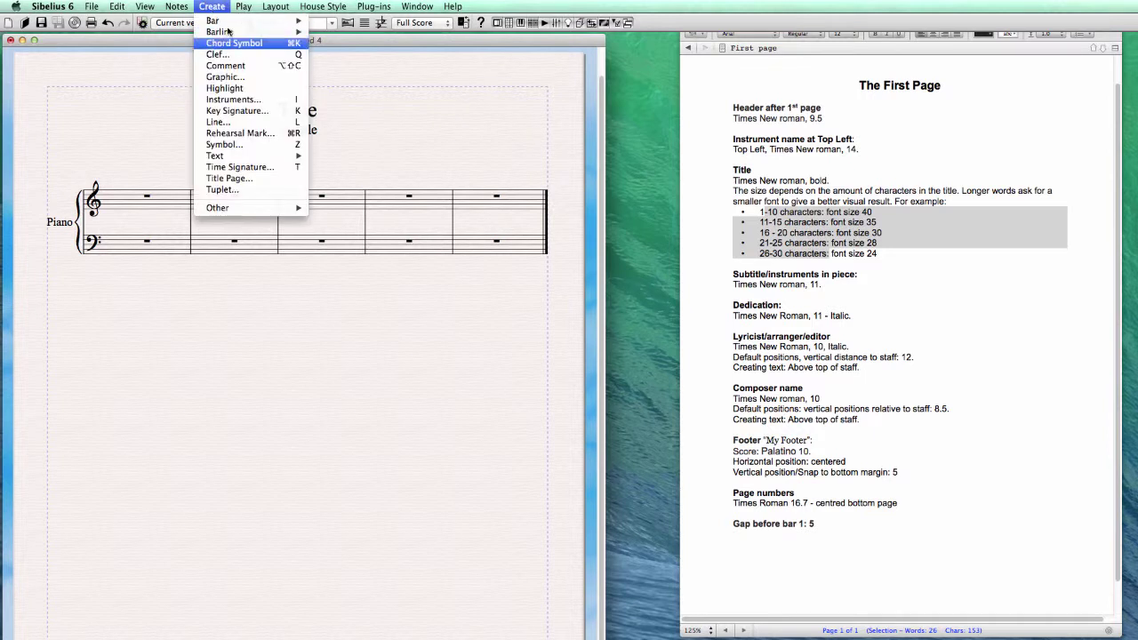
mouse_move(249, 156)
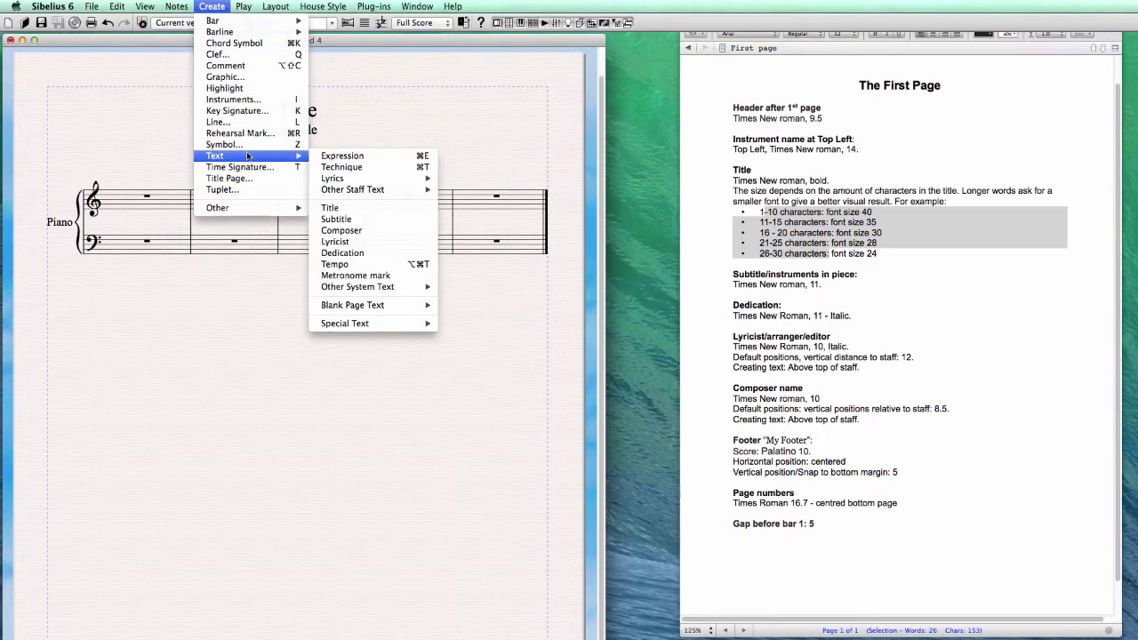
left_click(404, 253)
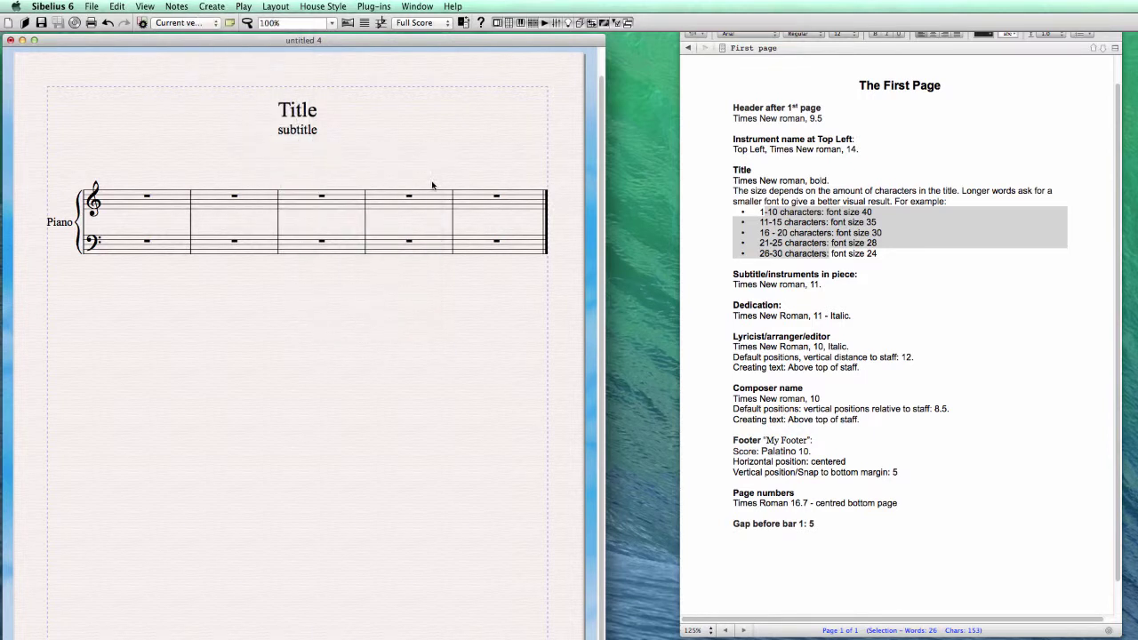
type("dedication")
key("Escape")
key("Escape")
left_click(309, 95)
key("Escape")
Add Lyricist text reading "lyricist/arranger/editor" above the start of the first system.
left_click(207, 7)
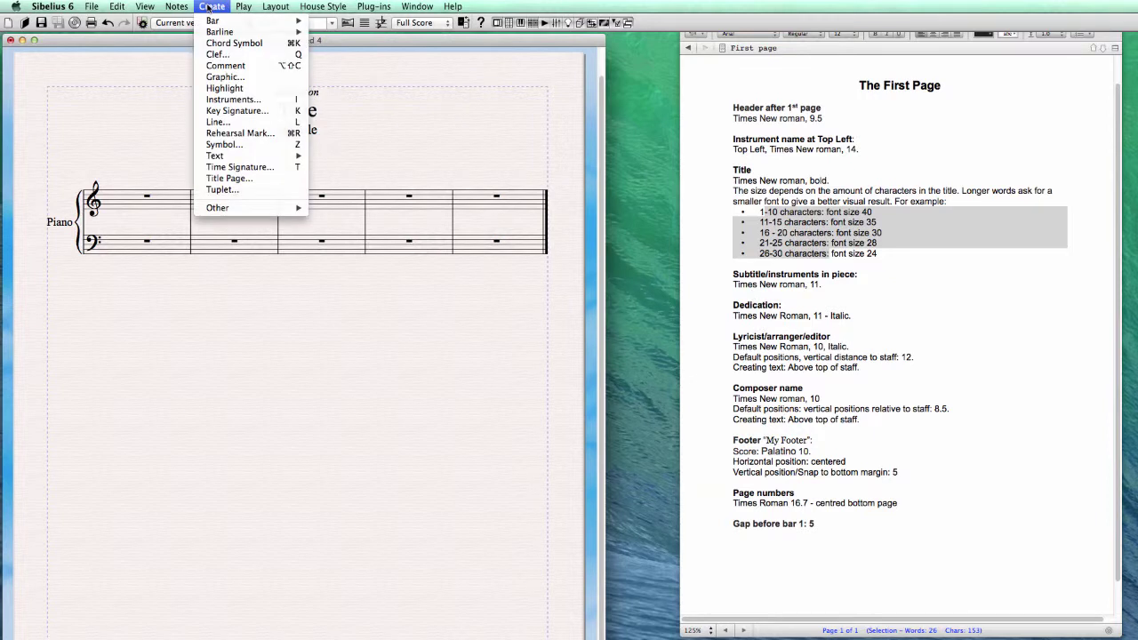
mouse_move(227, 158)
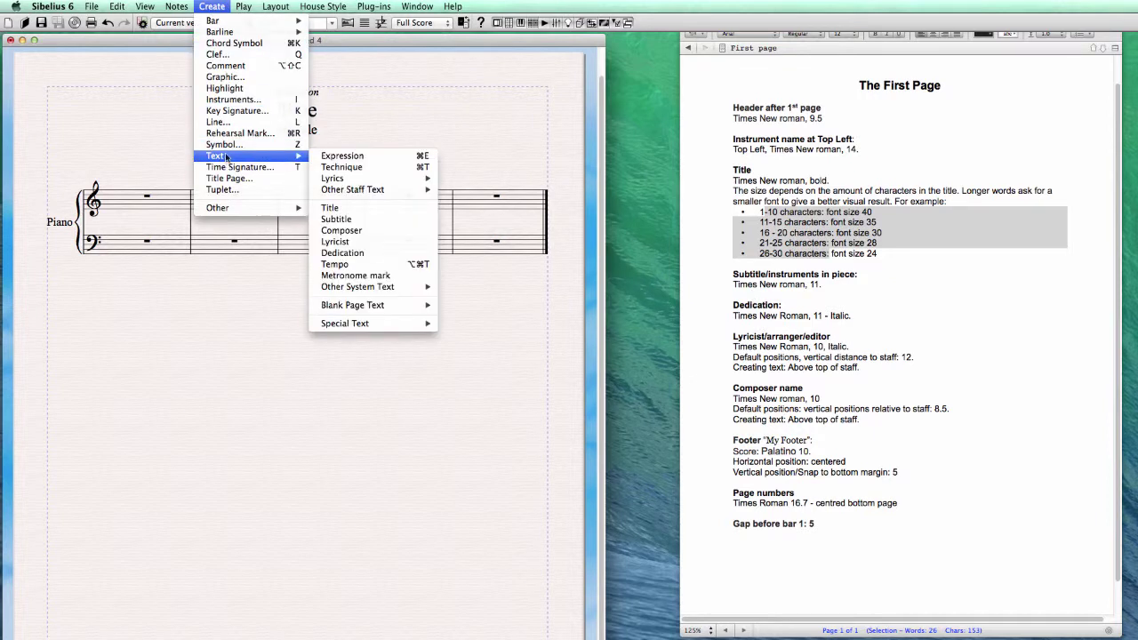
left_click(344, 243)
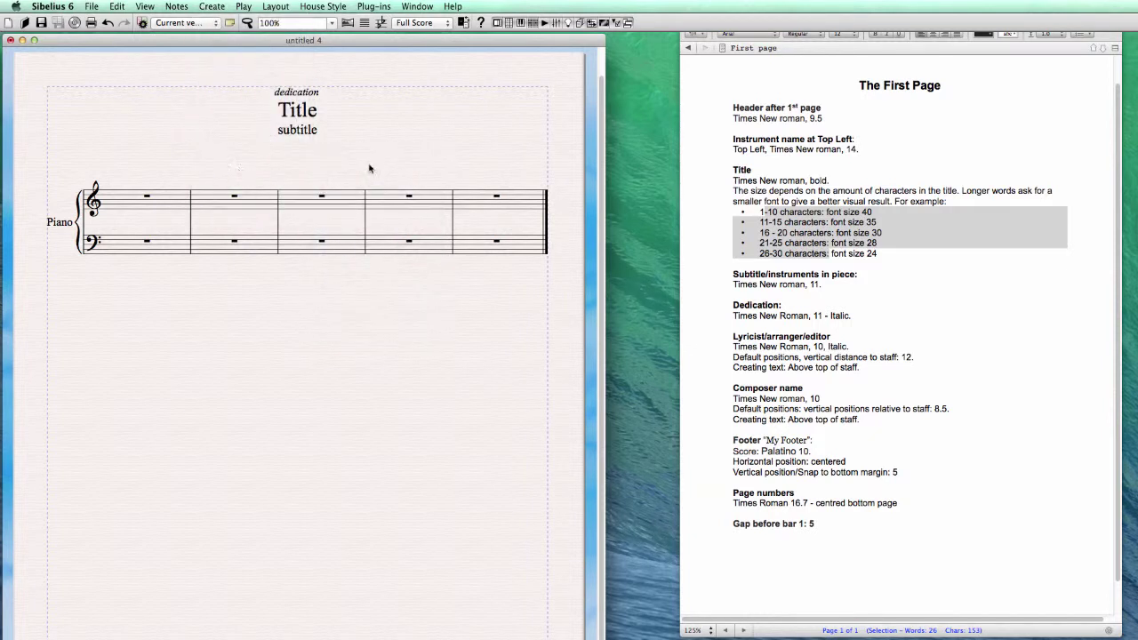
left_click(63, 165)
type("lyricist/arranger/editor")
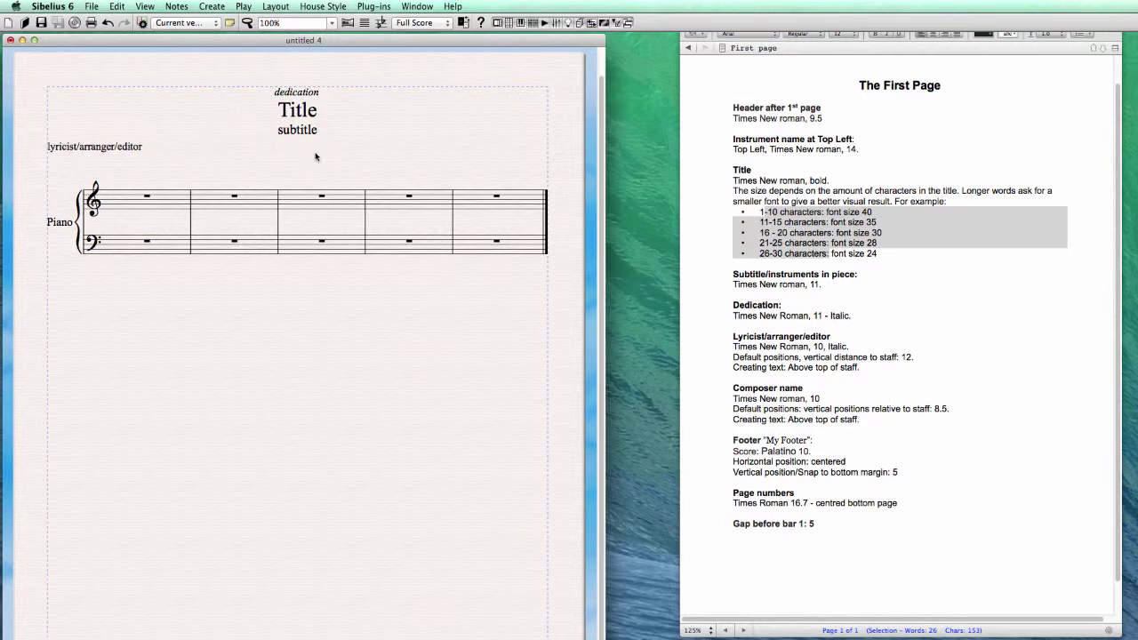
Add Composer text reading "Composer" above the end of the first system.
left_click(211, 7)
mouse_move(242, 156)
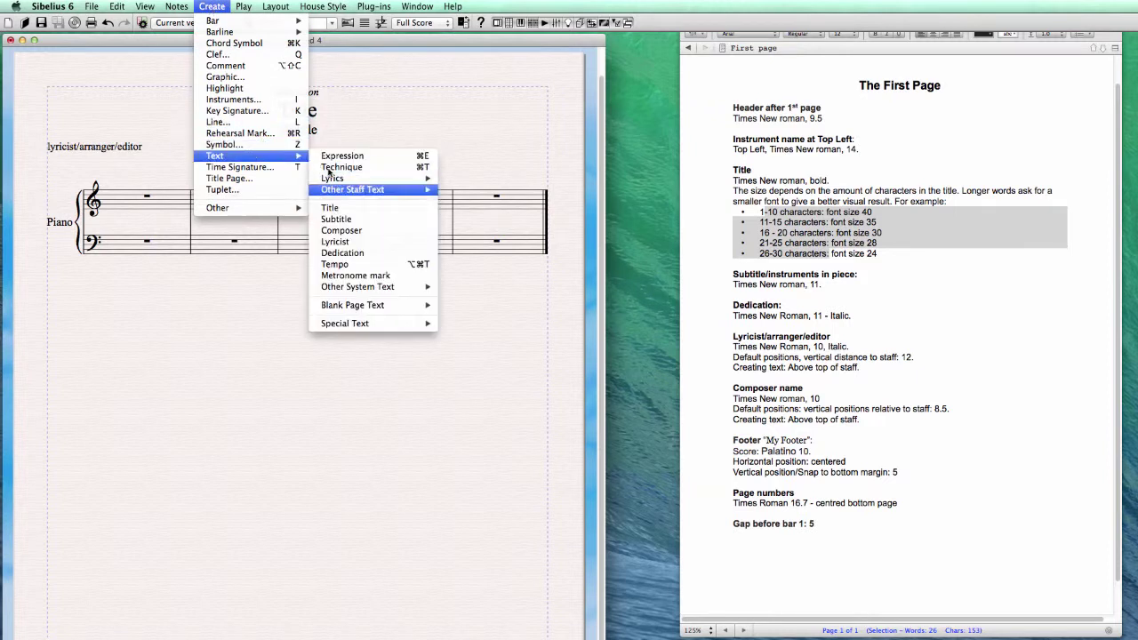
left_click(346, 231)
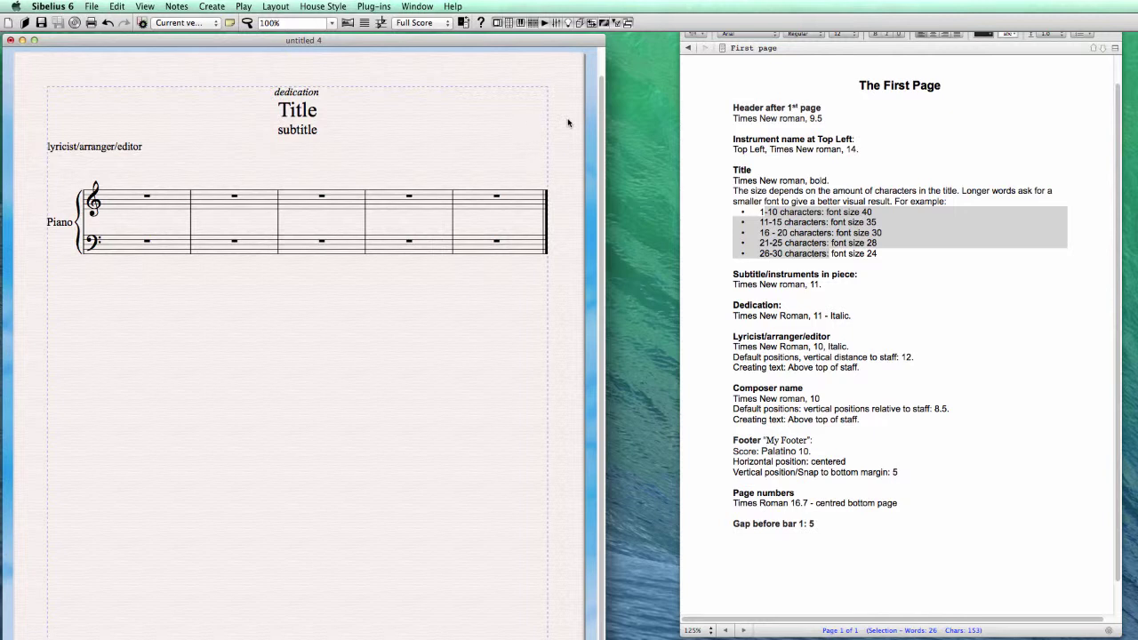
type("Composer")
left_click(464, 172)
Add Footer (outside edge) system text reading "footer" at the foot of the first page.
left_click_drag(450, 531, 357, 342)
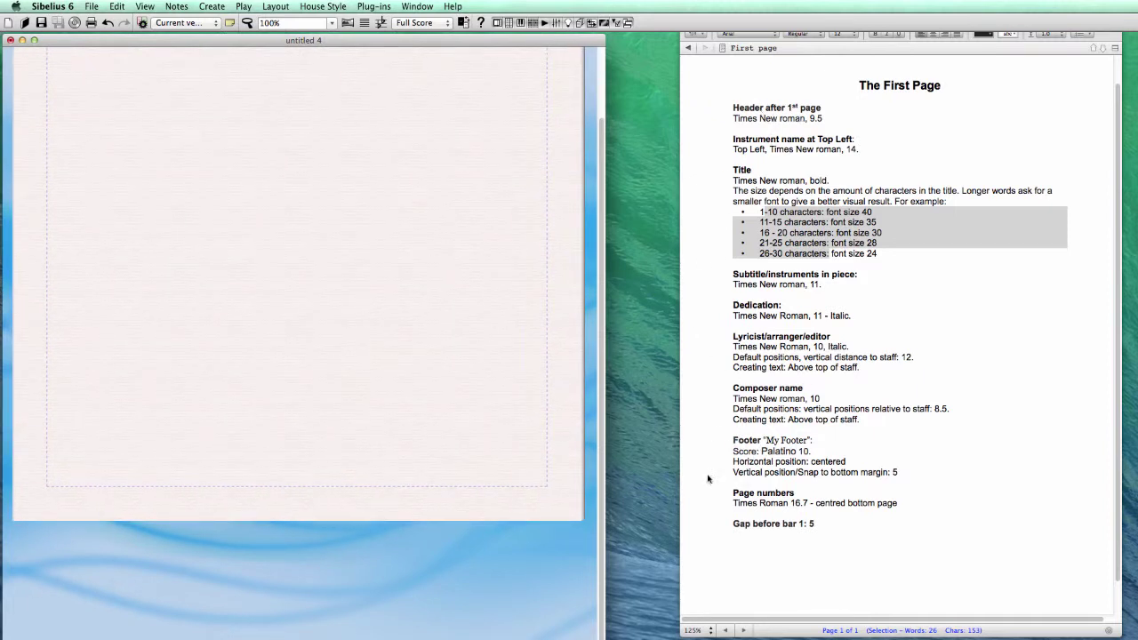
left_click(212, 7)
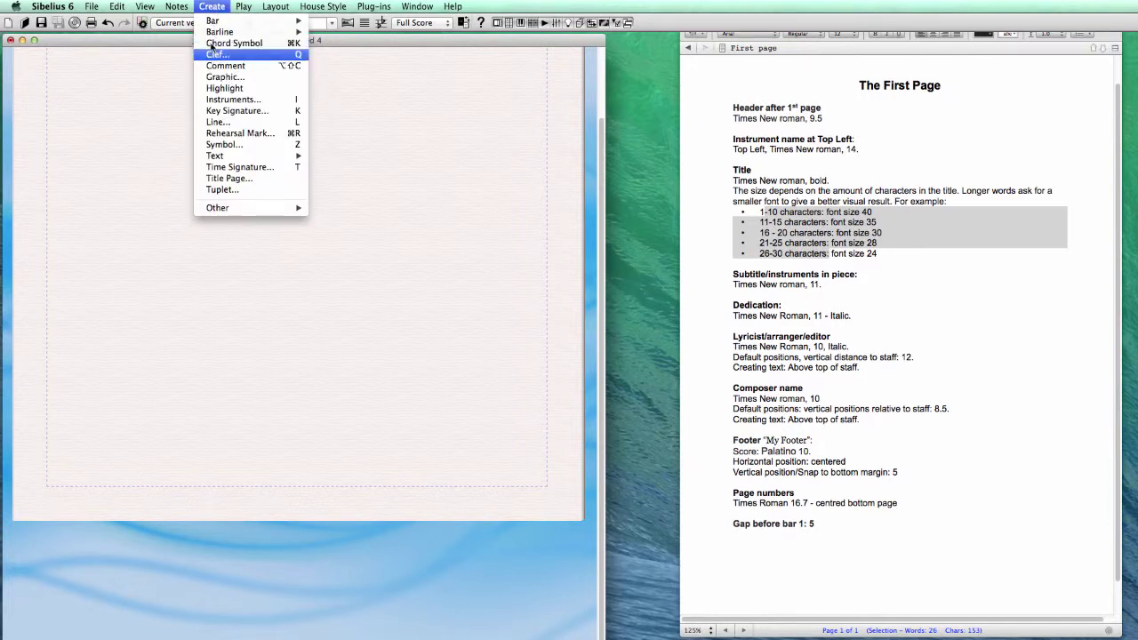
mouse_move(216, 157)
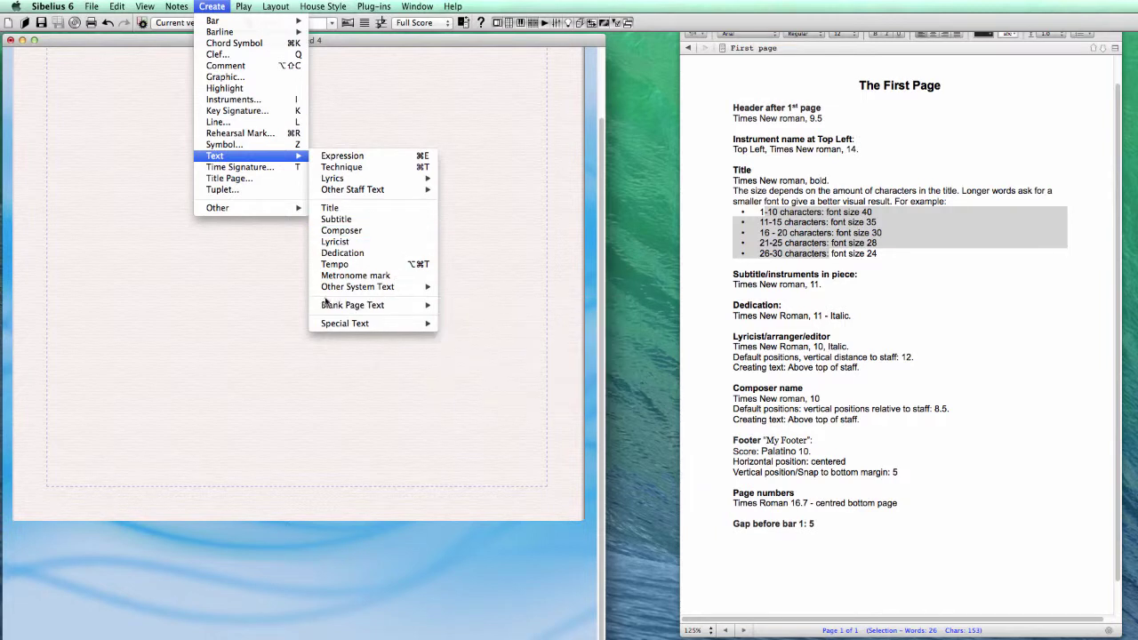
mouse_move(355, 292)
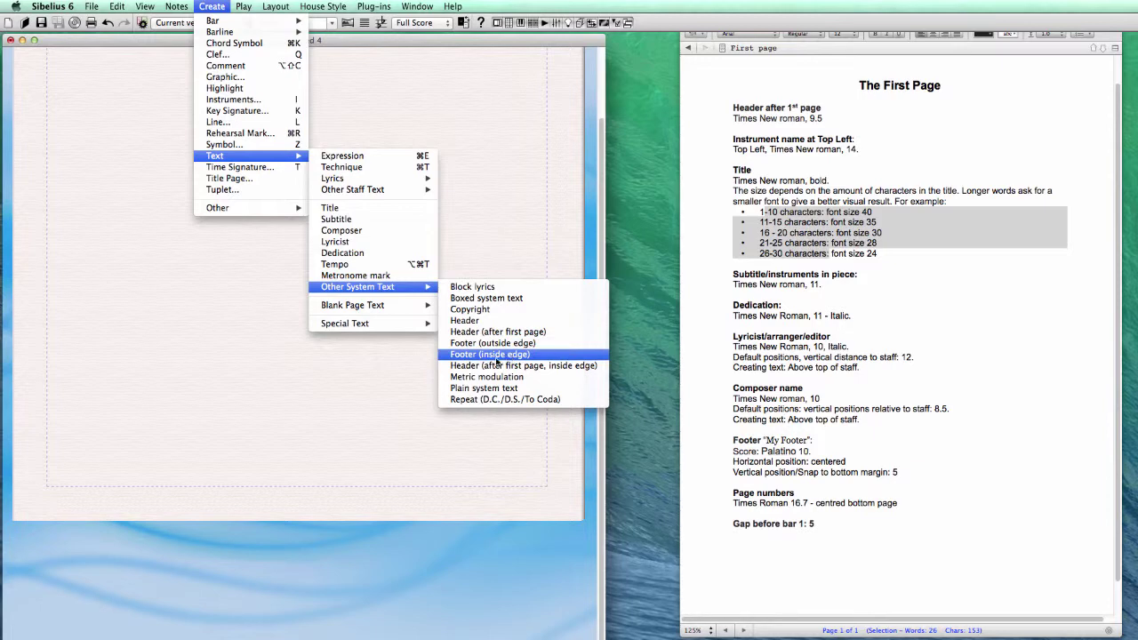
left_click(475, 345)
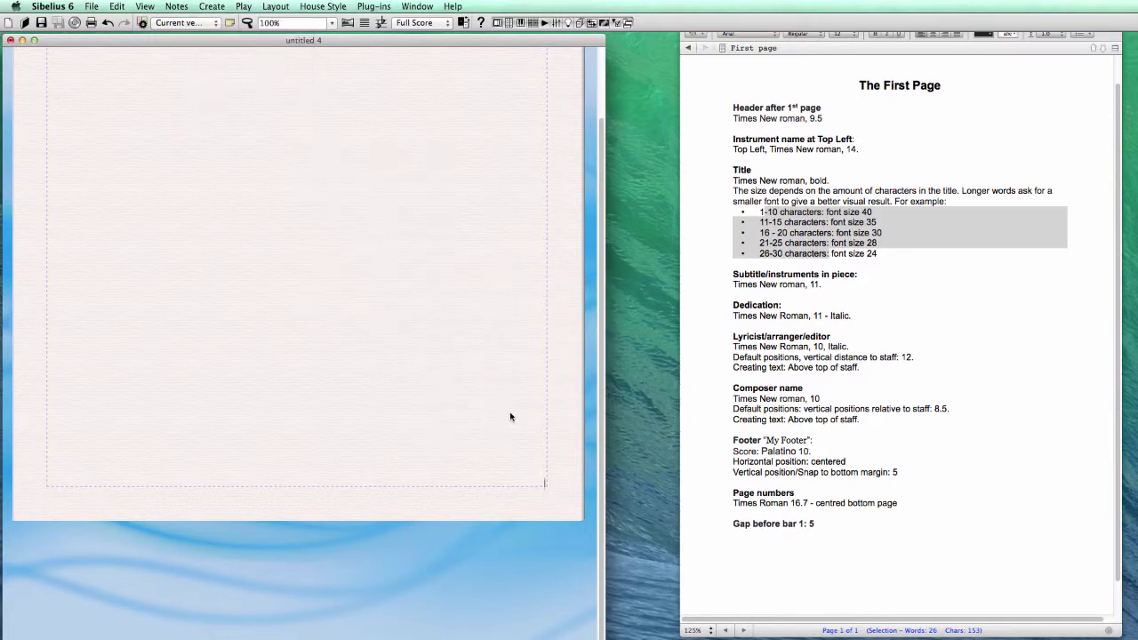
type("footer")
key("Escape")
Highlight the Page numbers entry in the Scrivener notes, and return to the Sibelius score.
left_click(973, 407)
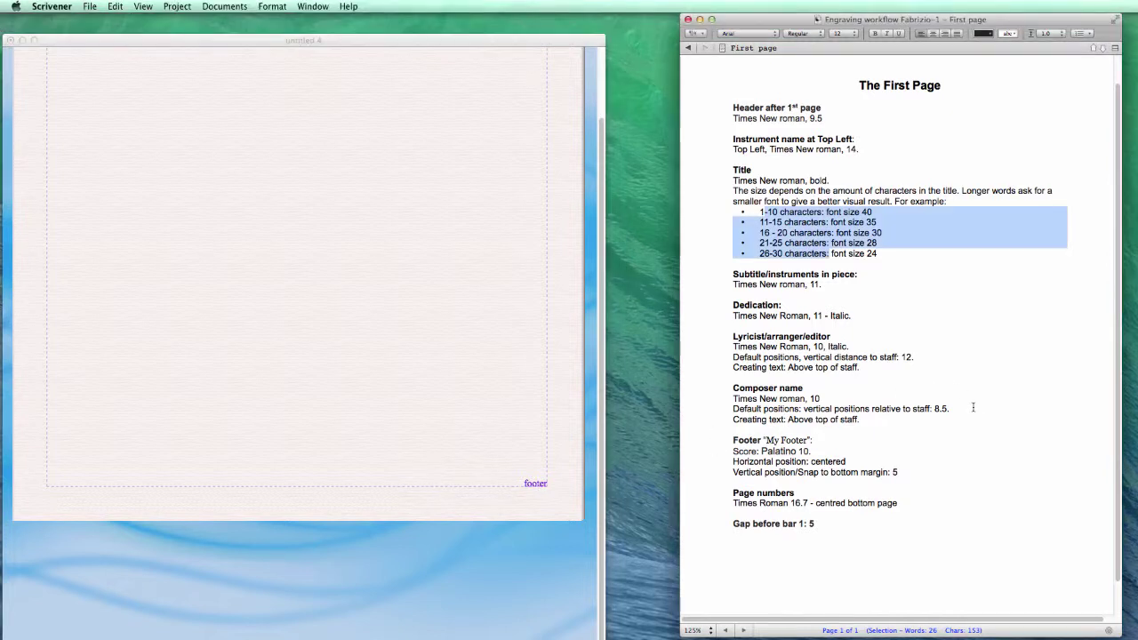
left_click_drag(733, 494, 899, 503)
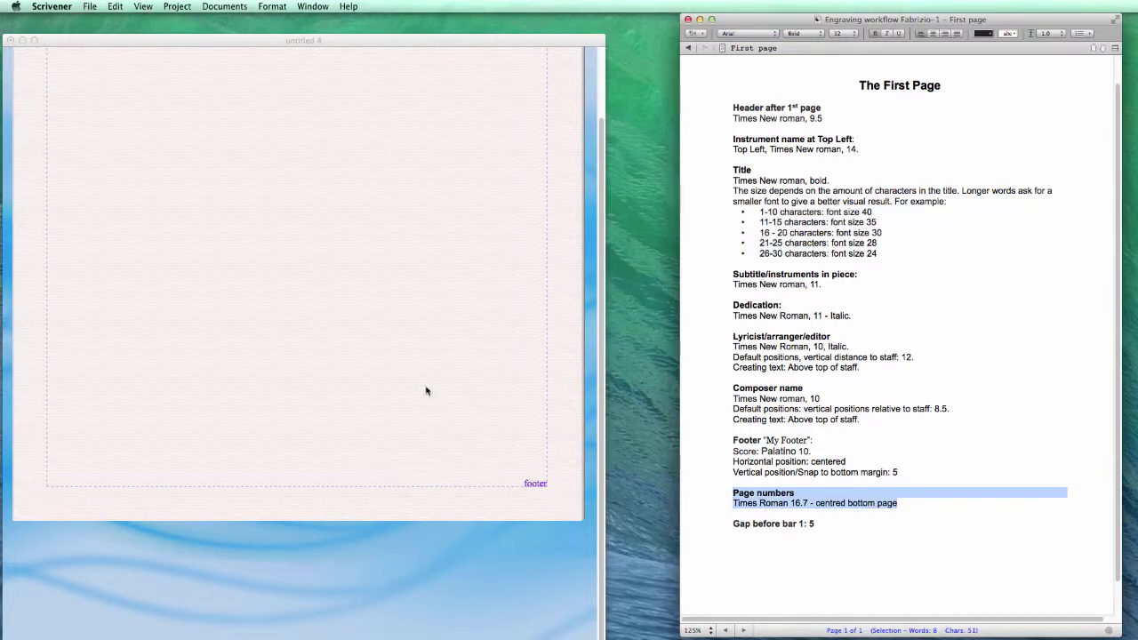
left_click(426, 391)
Insert a page break at the barline after bar 3 of the piano system.
left_click_drag(397, 236, 503, 521)
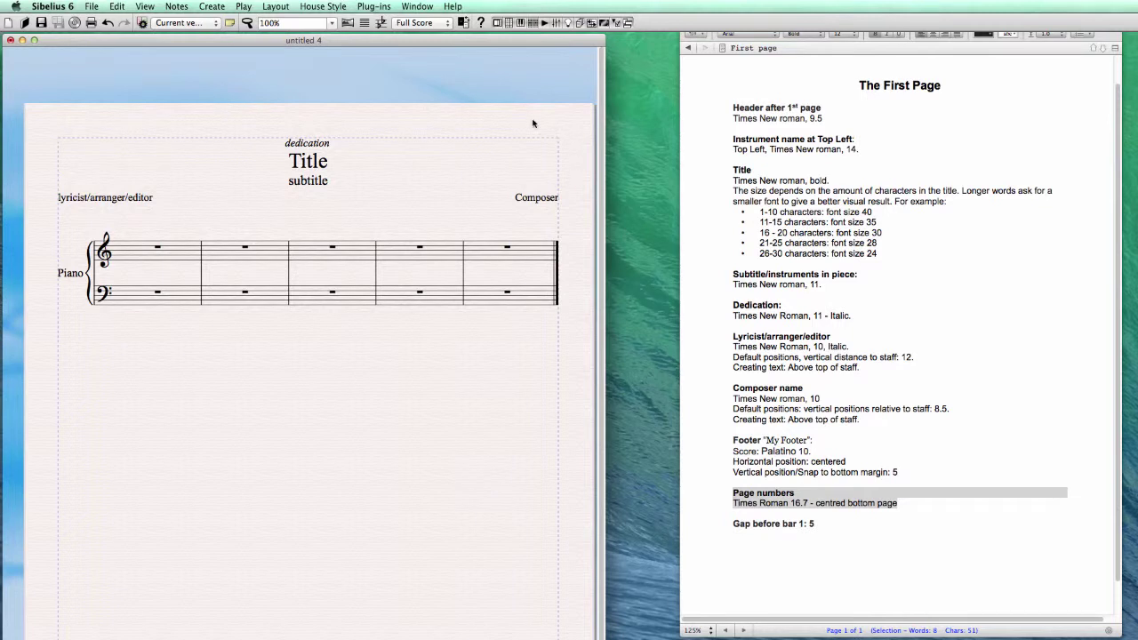
left_click_drag(339, 422, 316, 380)
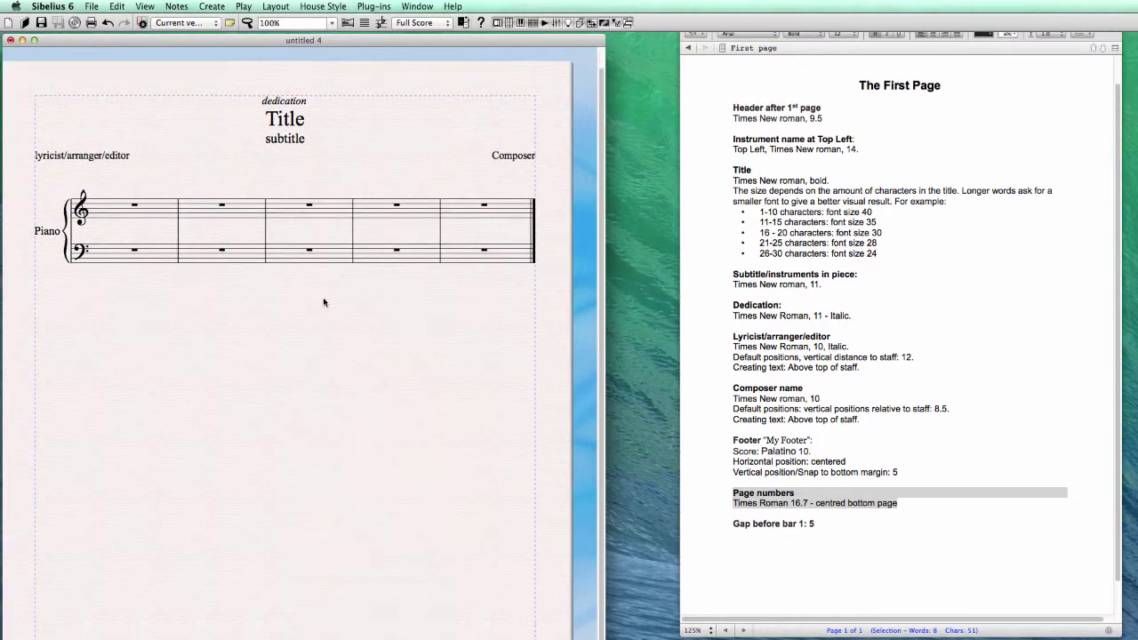
left_click(353, 251)
key("super+Return")
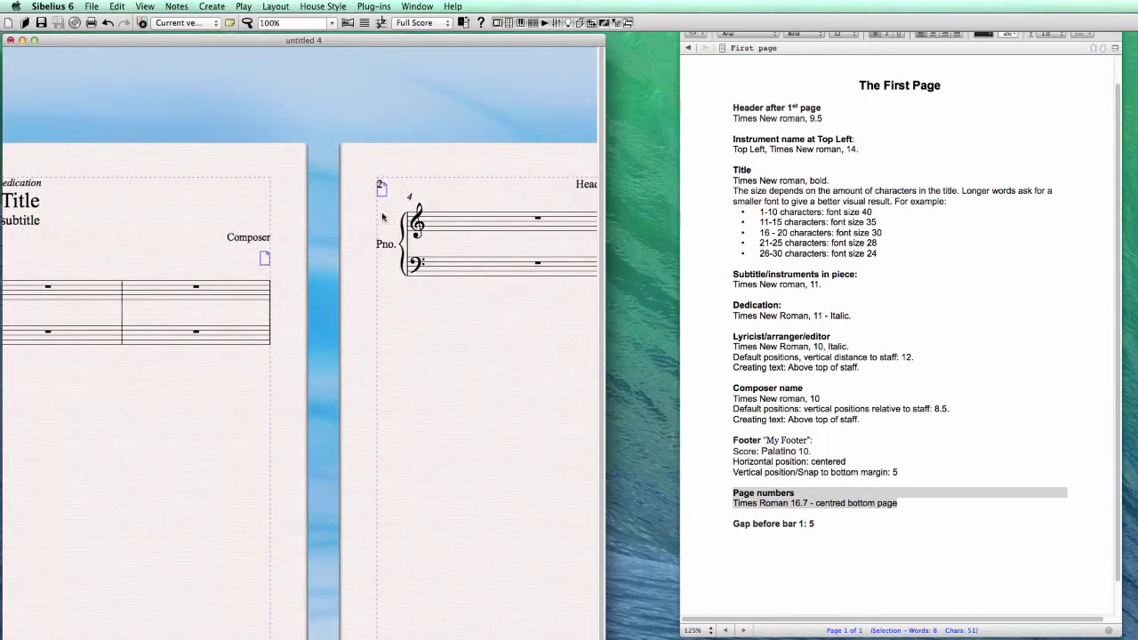
Hide the layout marks and show the page margins in the score.
left_click(154, 11)
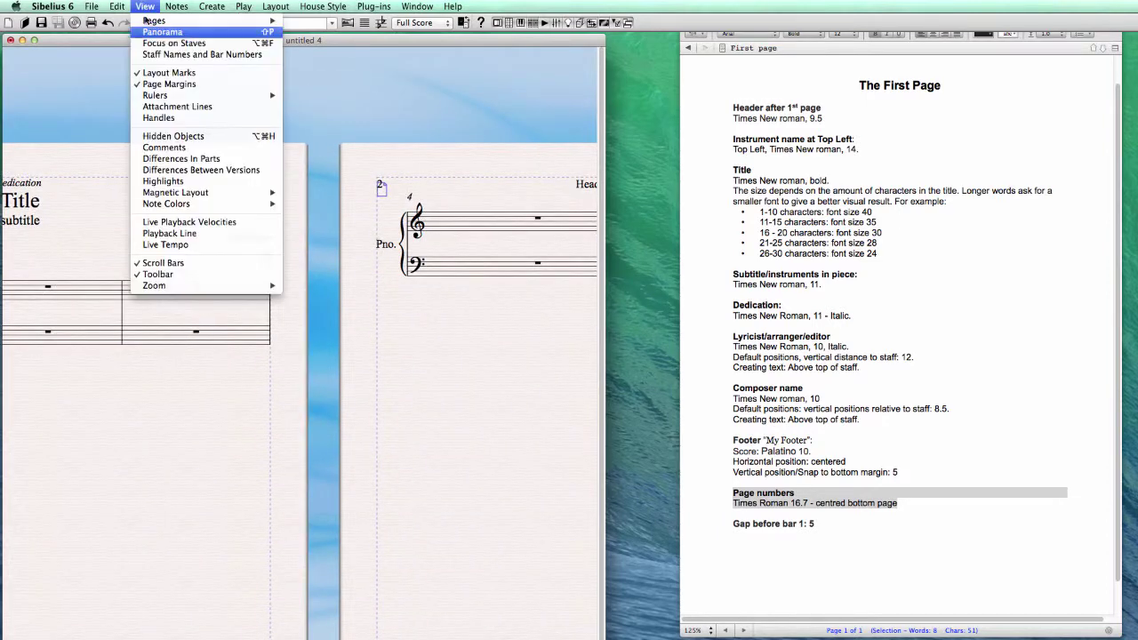
left_click(334, 264)
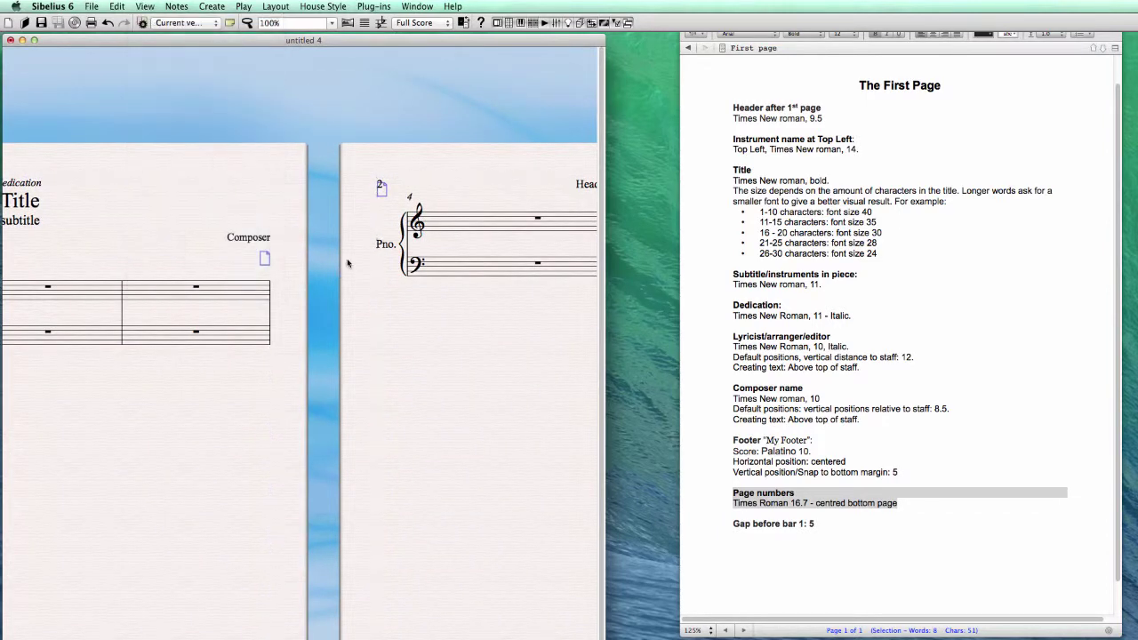
left_click(140, 8)
left_click(158, 74)
left_click_drag(488, 352, 392, 367)
left_click(140, 7)
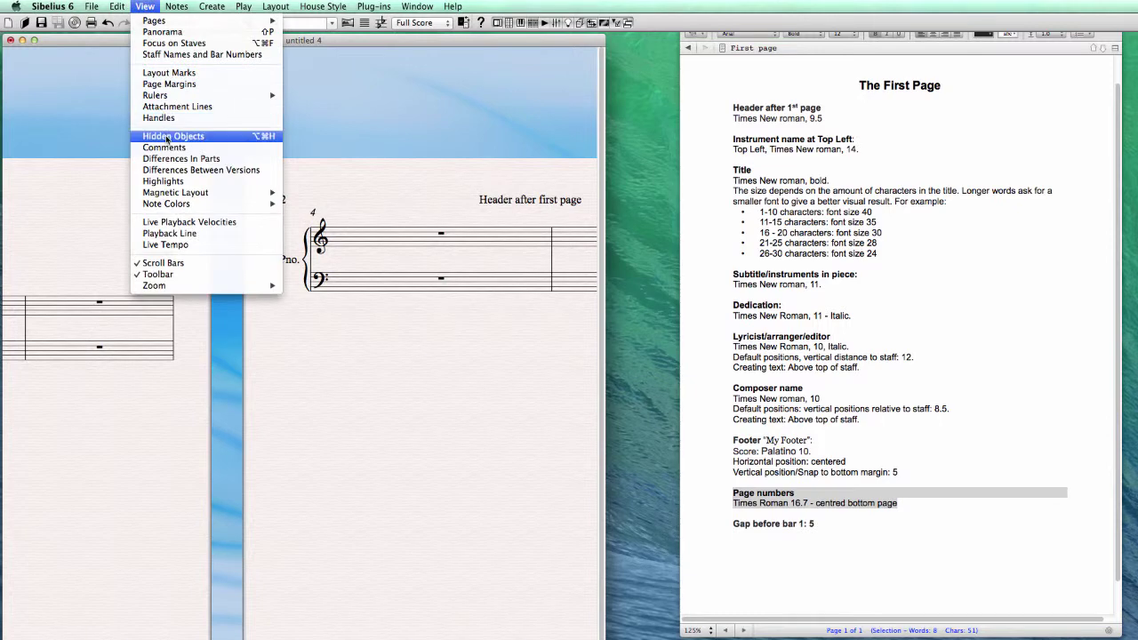
left_click(167, 84)
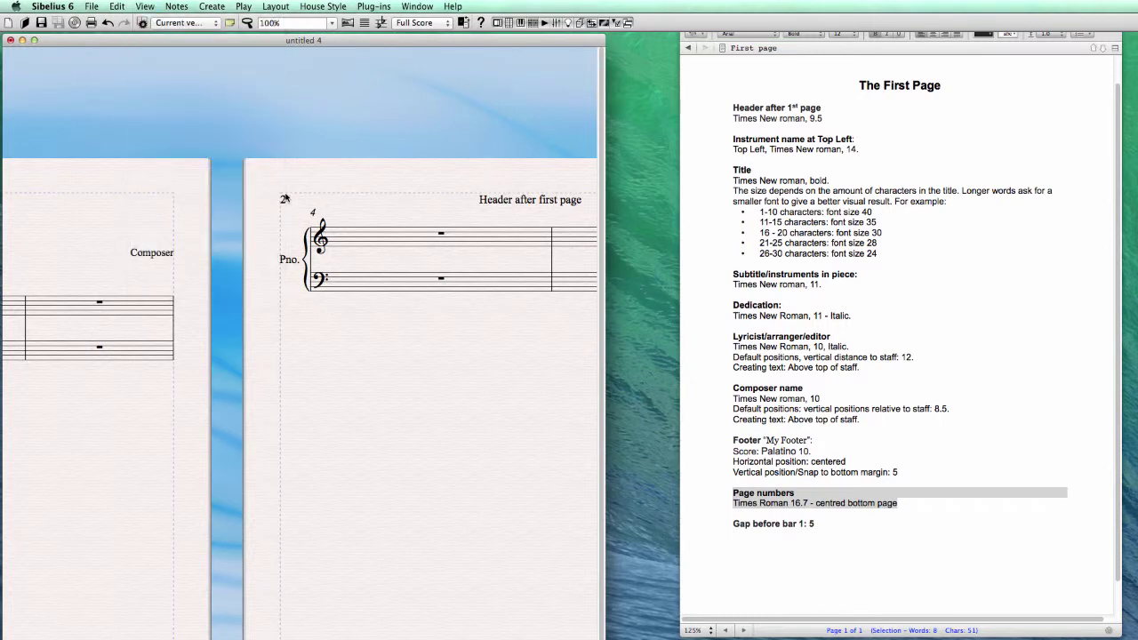
Compare the page number on page 2 with the Page numbers entry in the Scrivener notes, and return to the score's first page.
scroll(266, 320, "right", 5)
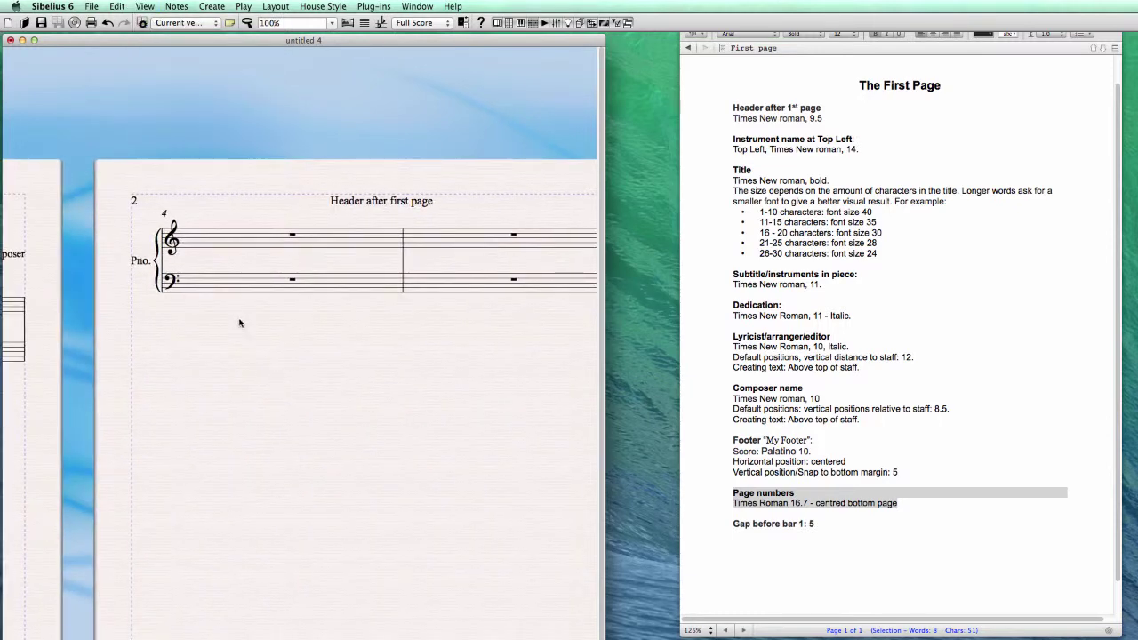
scroll(214, 351, "left", 10)
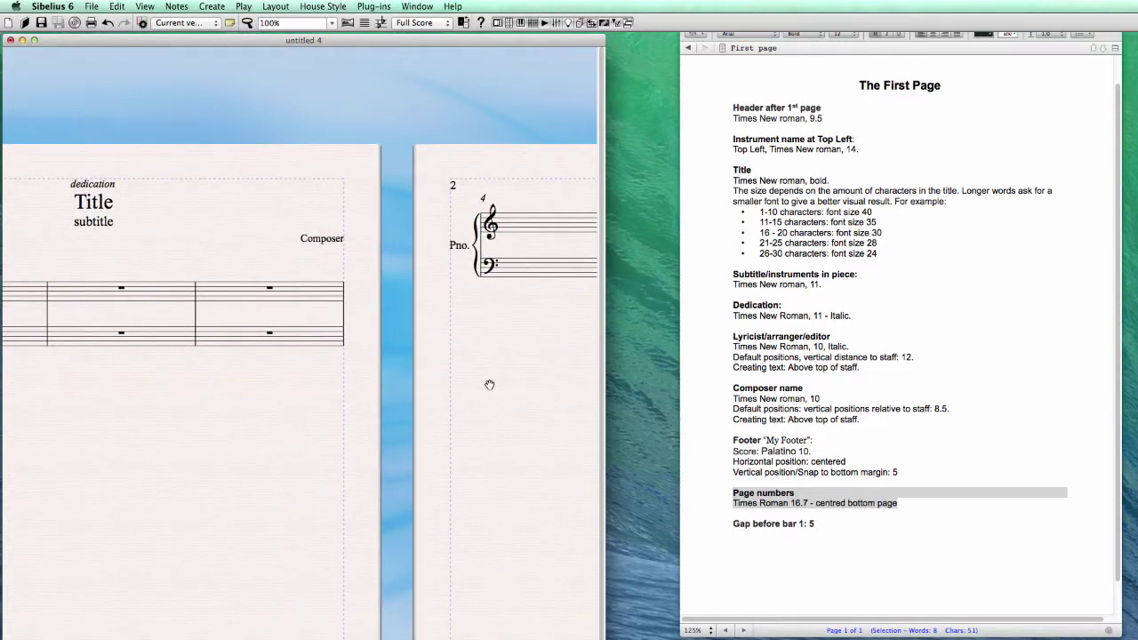
left_click_drag(221, 419, 299, 360)
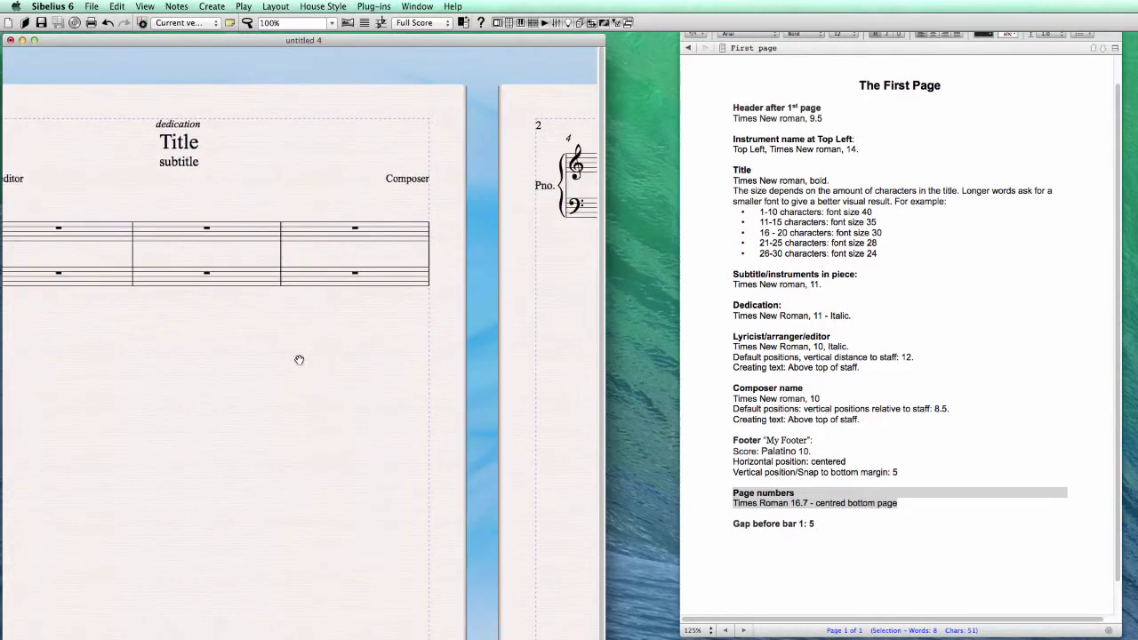
left_click(834, 504)
left_click(735, 503)
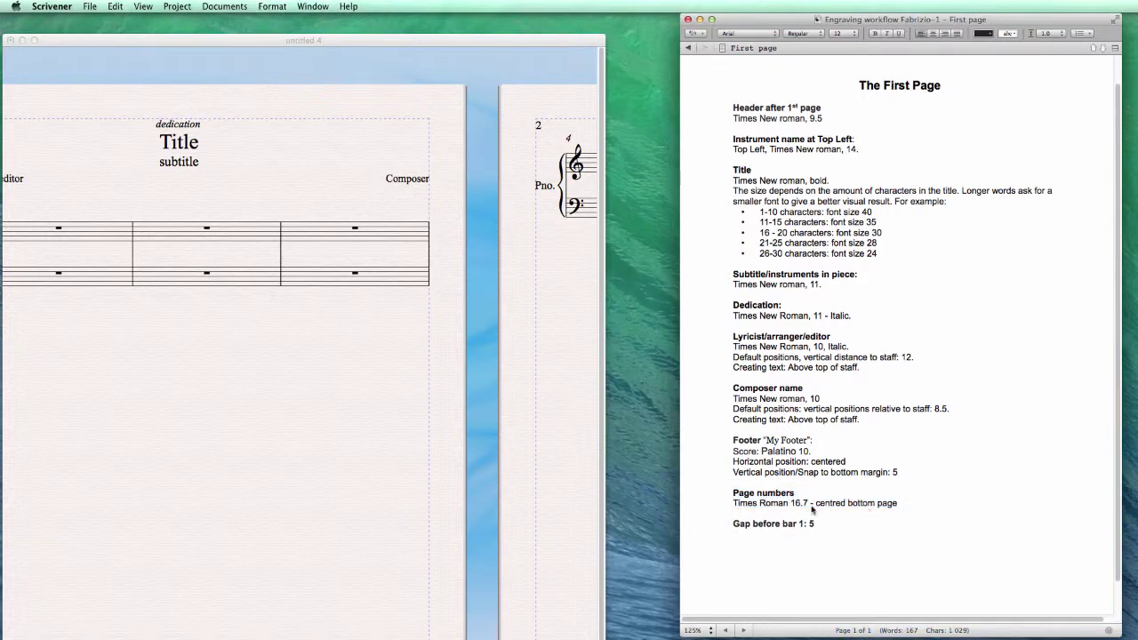
left_click(156, 475)
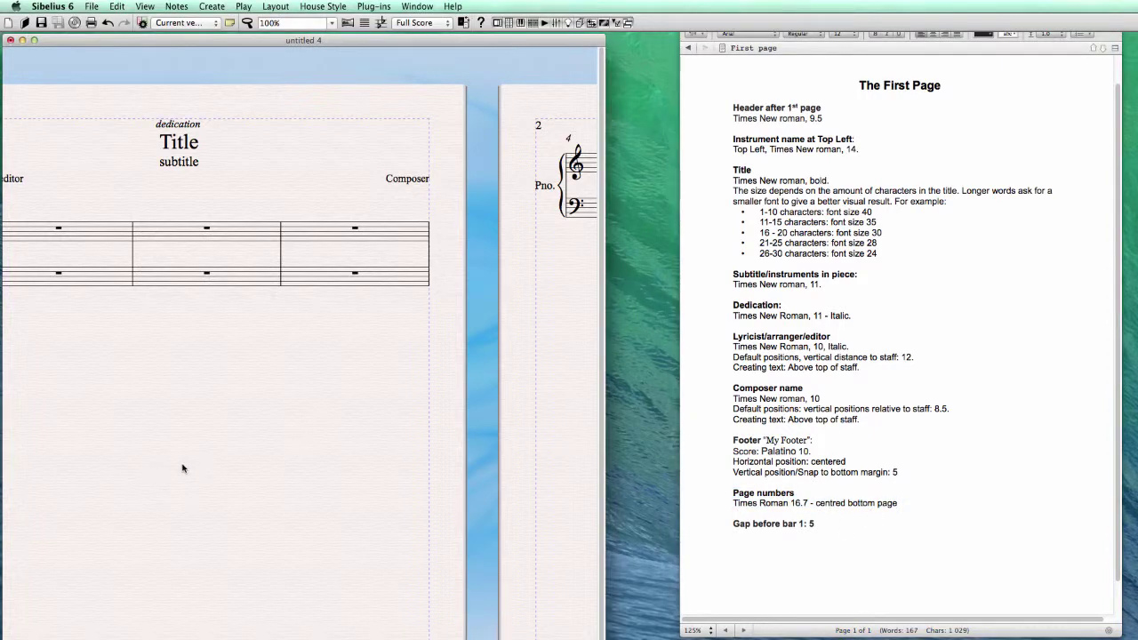
left_click_drag(182, 469, 323, 470)
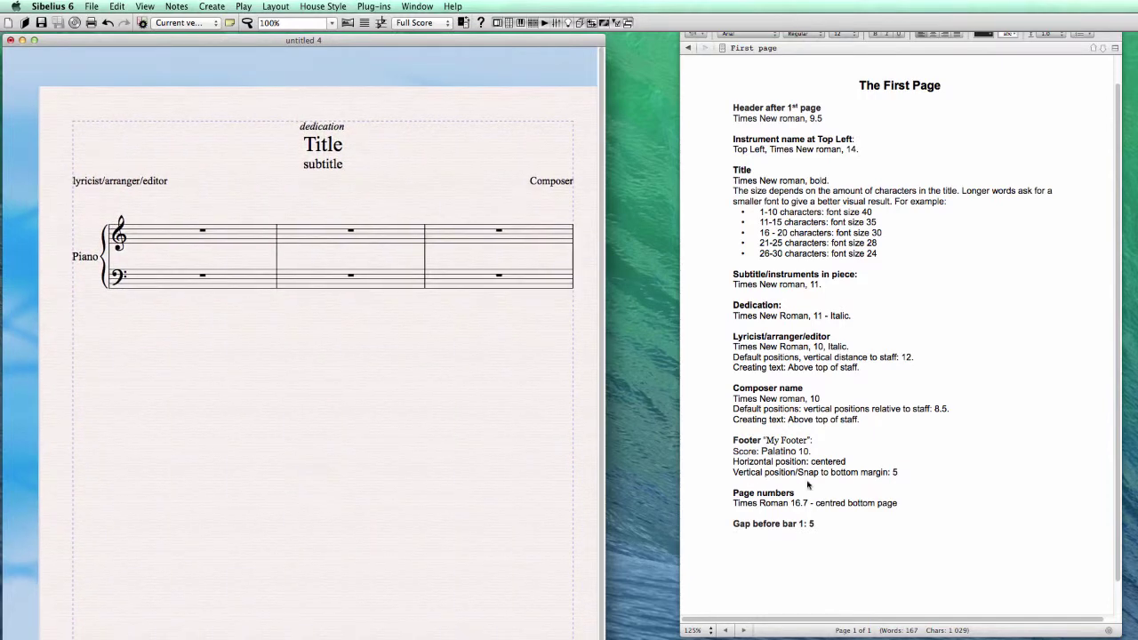
Check the Gap before bar 1 entry in the Scrivener notes, and set the gap before the piano system's first bar to 5 in Sibelius.
left_click(783, 523)
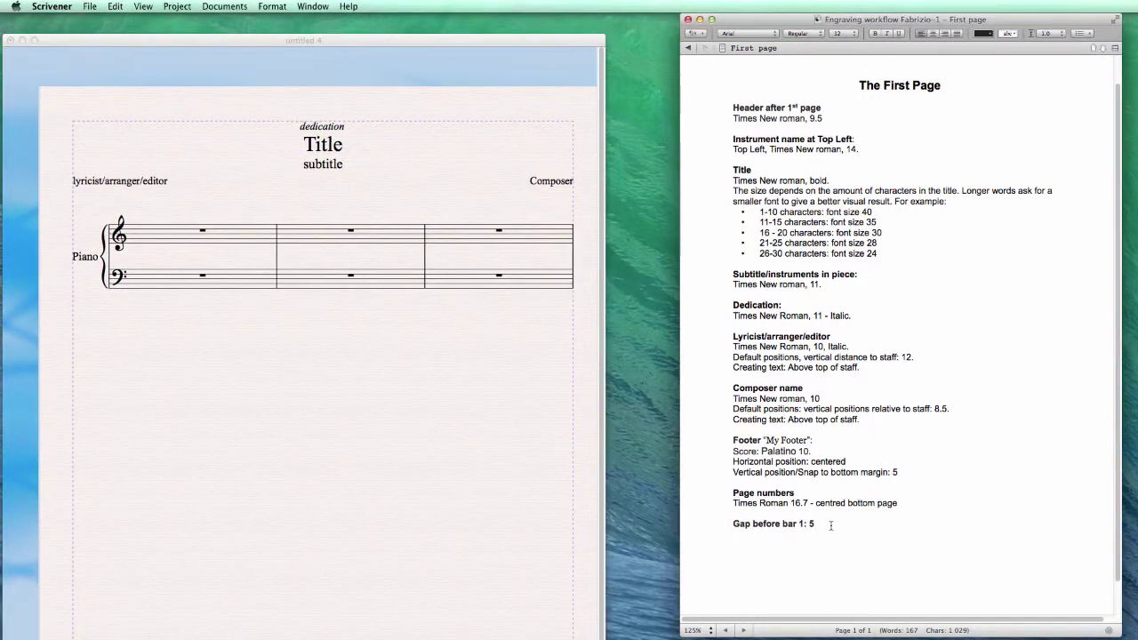
left_click(181, 400)
left_click(151, 246)
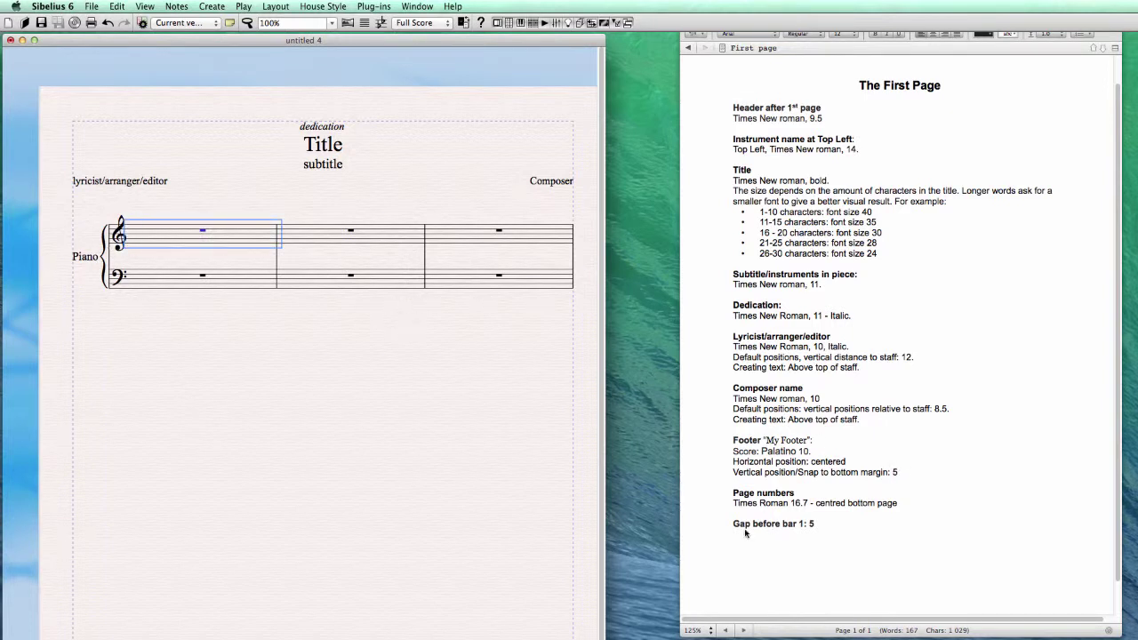
left_click(257, 262)
left_click(244, 237)
left_click(430, 7)
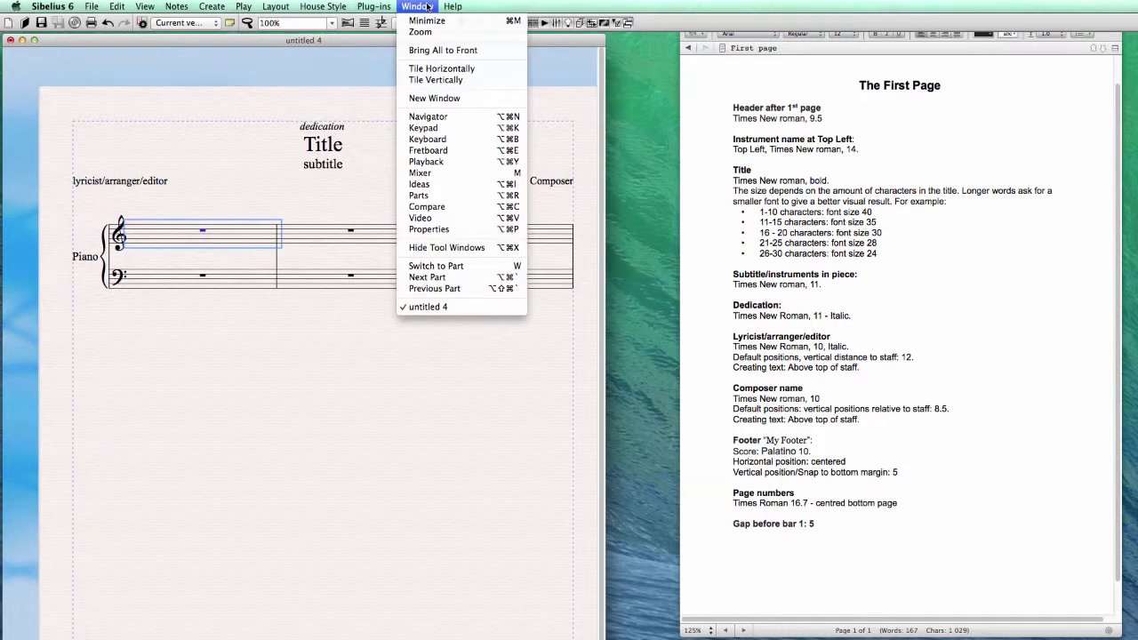
left_click(440, 230)
left_click_drag(801, 477, 291, 313)
left_click(245, 424)
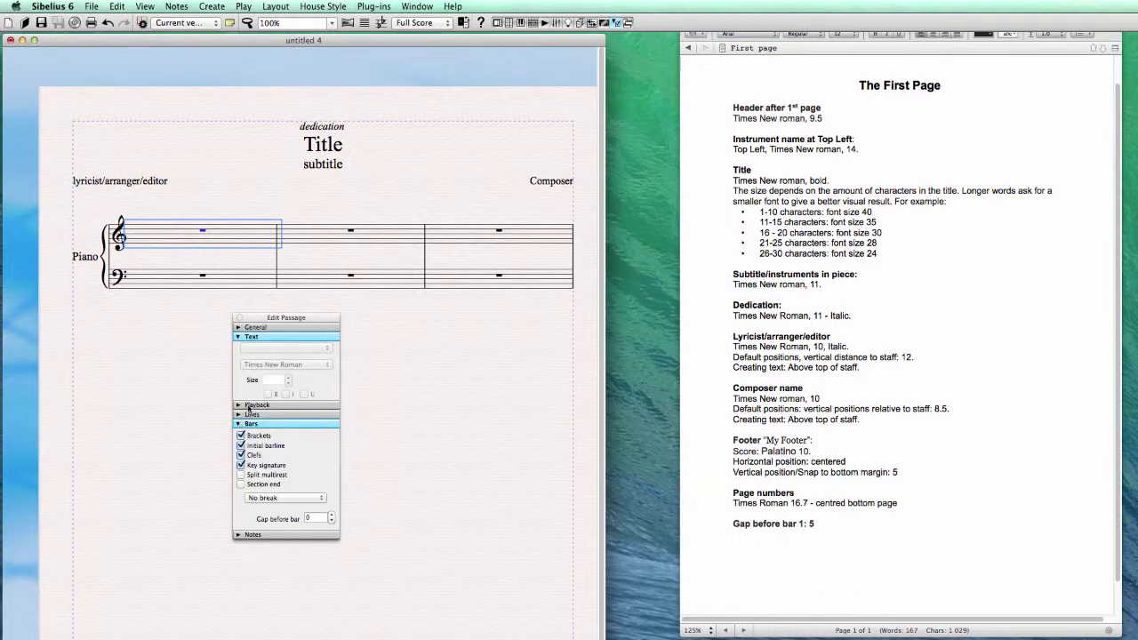
left_click(311, 518)
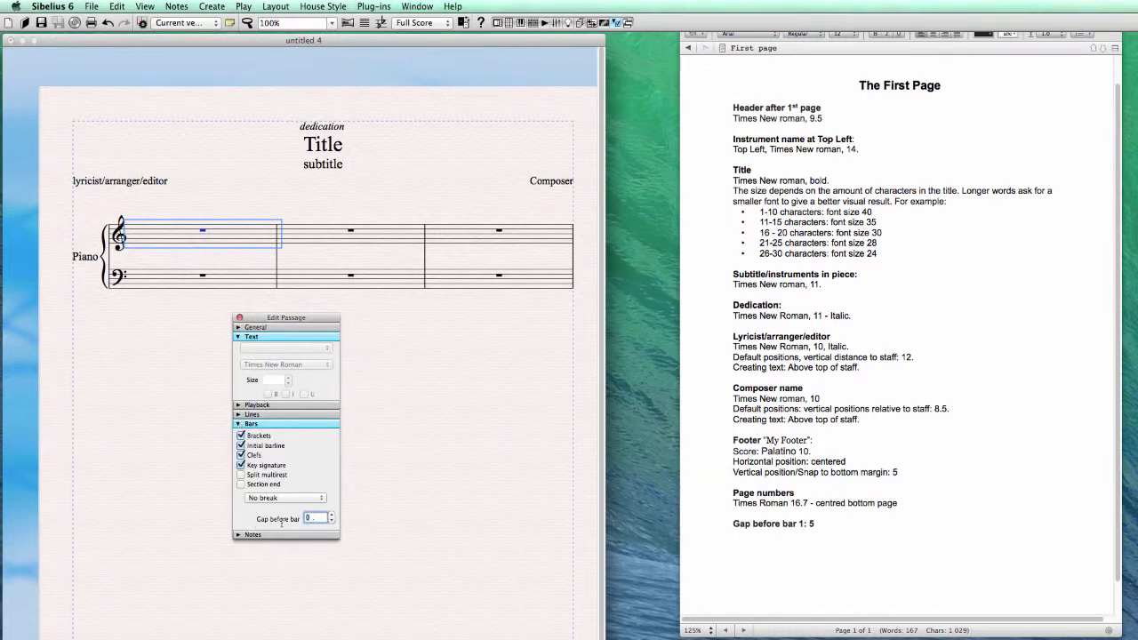
type("5")
key("Return")
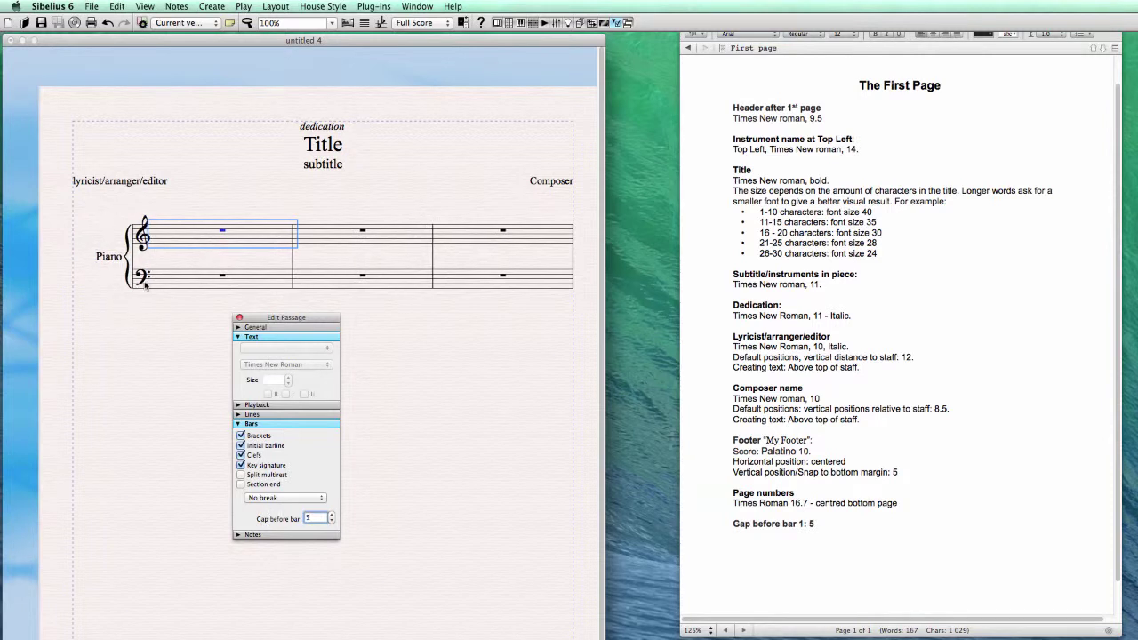
Deselect the first bar and close the Properties window to show the whole first-page layout.
left_click(150, 348)
left_click_drag(238, 321, 241, 331)
left_click(243, 328)
scroll(447, 397, "down", 3)
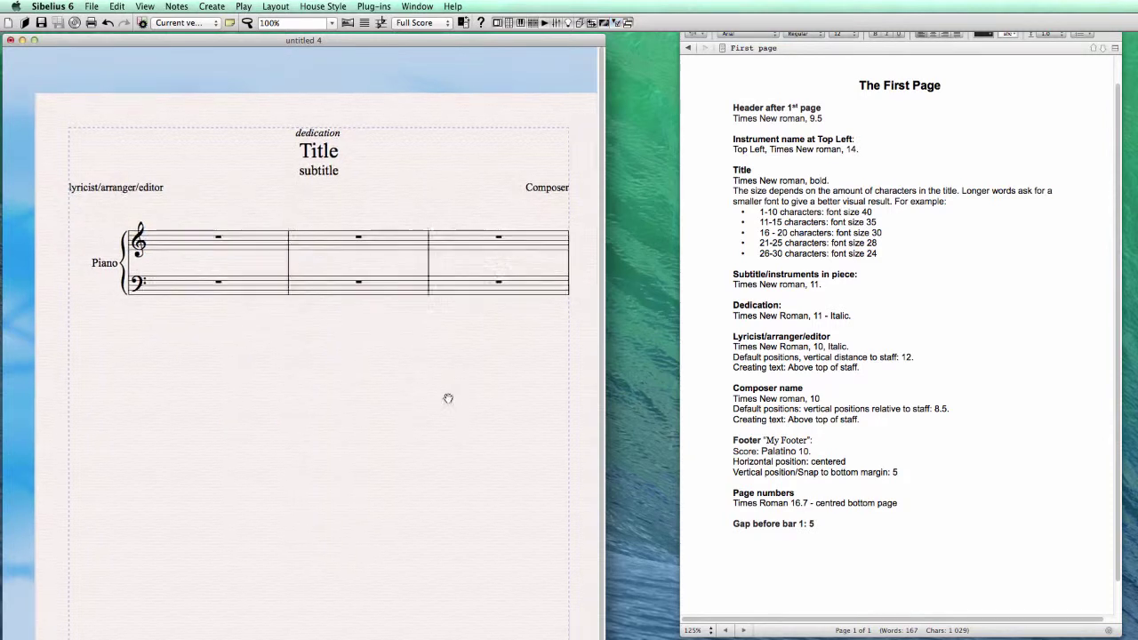
left_click_drag(443, 357, 427, 366)
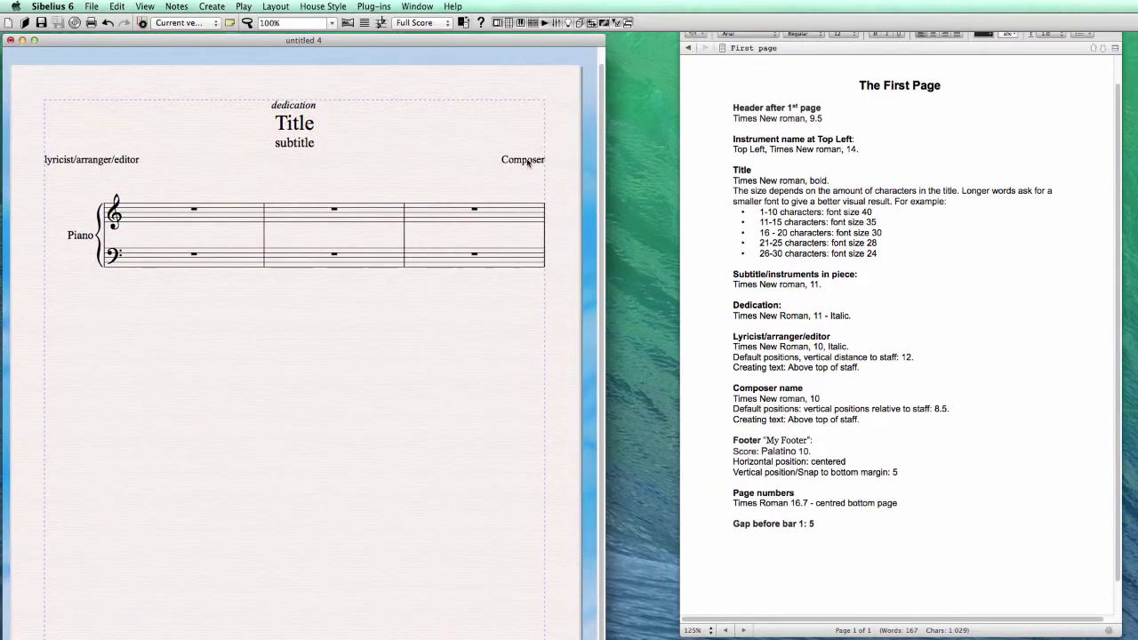